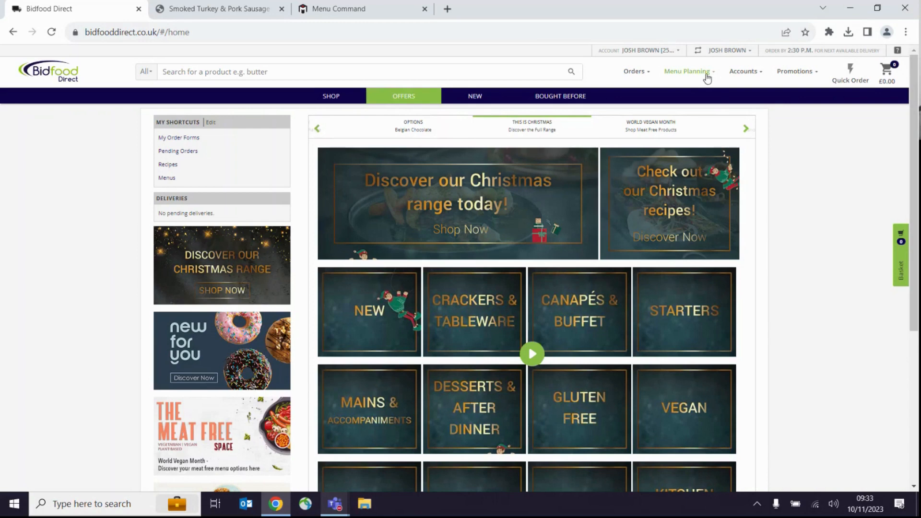
# Open the Smoked Turkey & Pork Sausage Roll recipe from My Recipes for viewing.
pyautogui.click(707, 77)
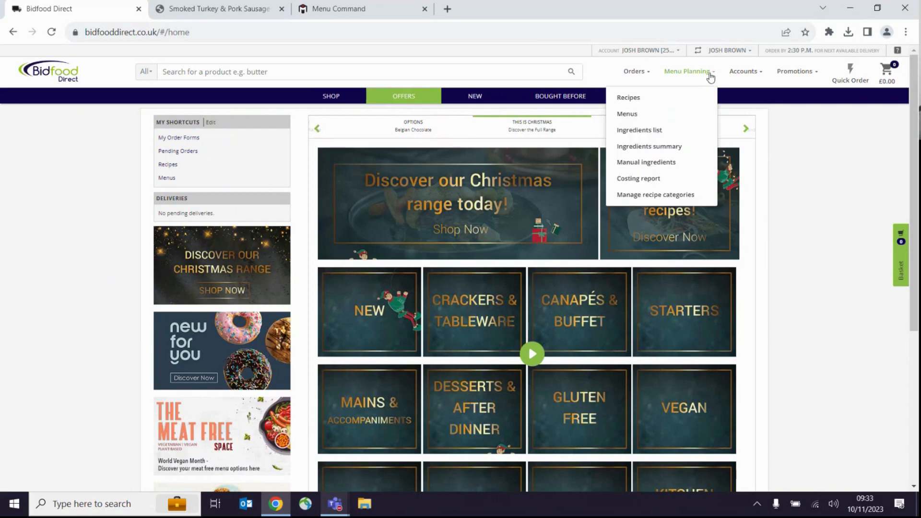
pyautogui.click(678, 100)
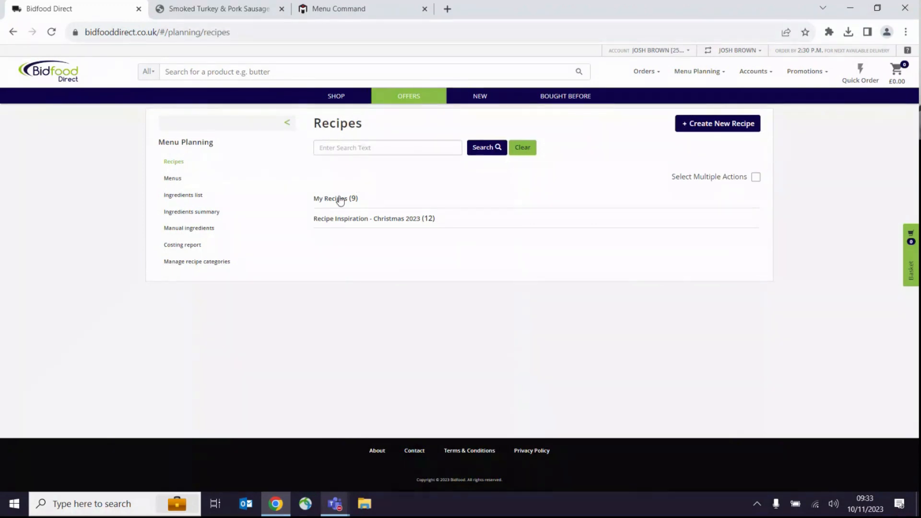
pyautogui.click(339, 198)
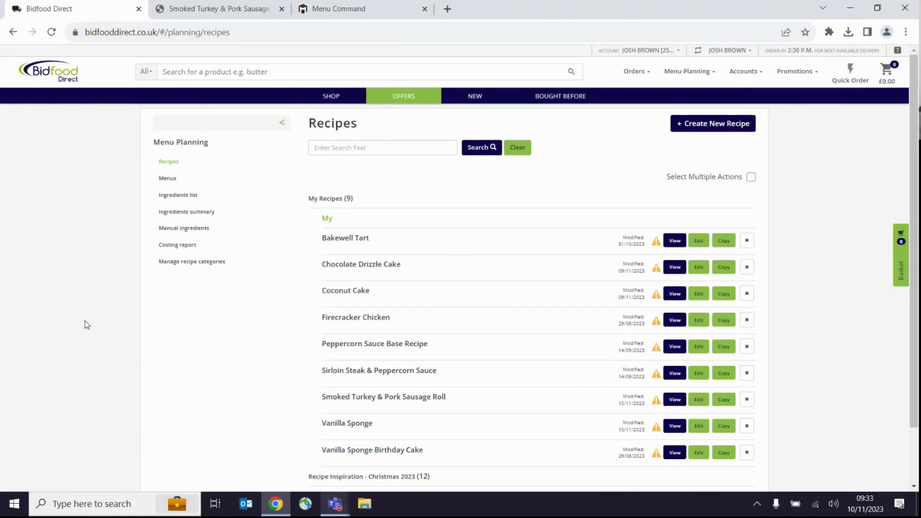
pyautogui.click(673, 400)
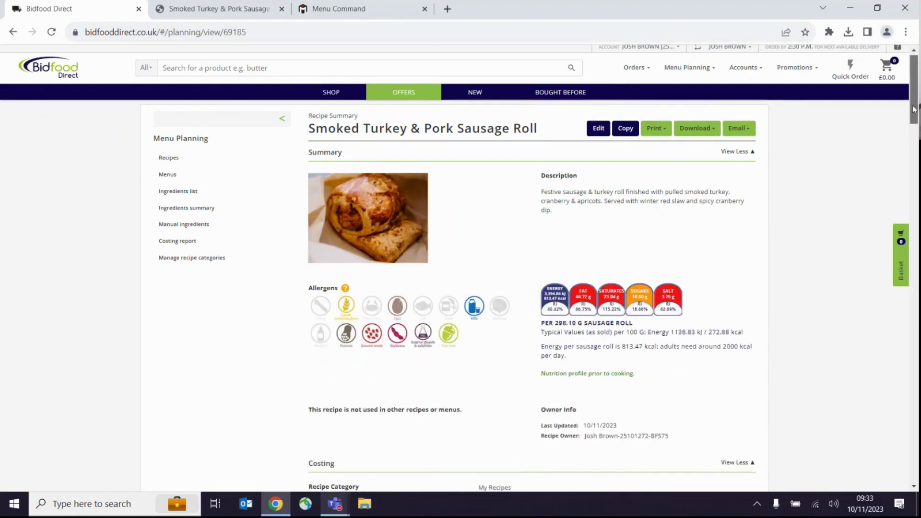
# Review the sausage roll recipe's summary, costing and ingredients, including each ingredient's recipe unit, quantity and cost.
pyautogui.scroll(-1, 284, 272)
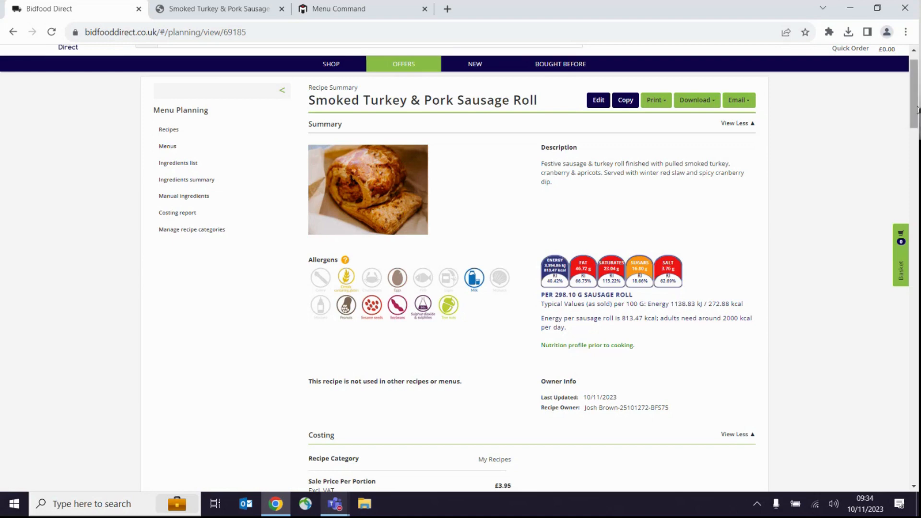
pyautogui.moveTo(917, 105); pyautogui.dragTo(915, 151)
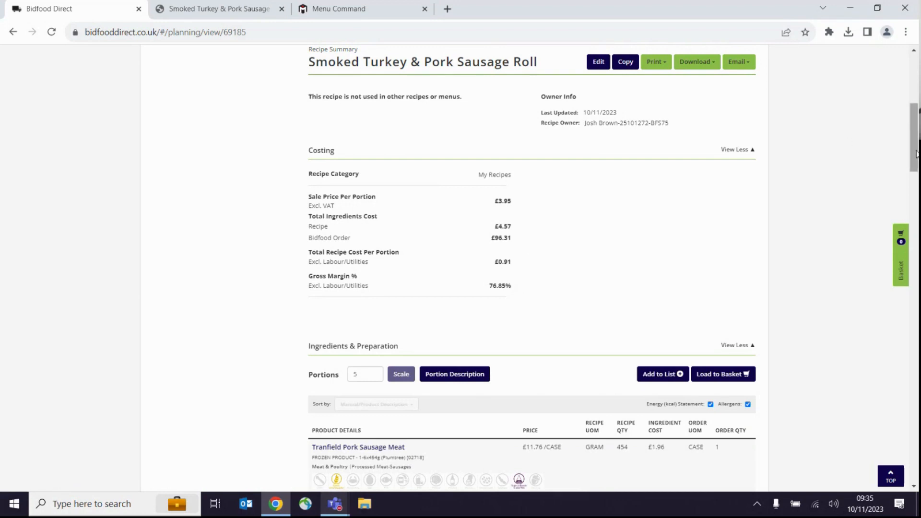
pyautogui.moveTo(915, 151); pyautogui.dragTo(914, 154)
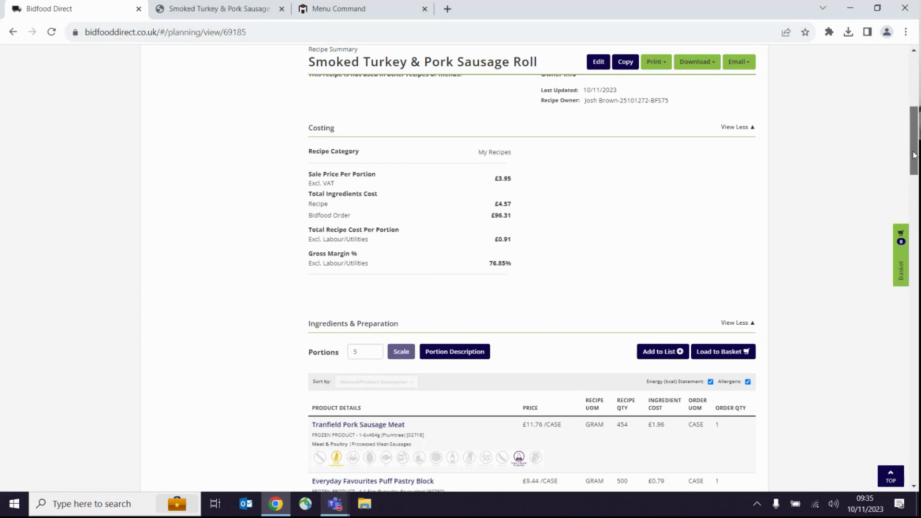
pyautogui.moveTo(914, 155); pyautogui.dragTo(902, 199)
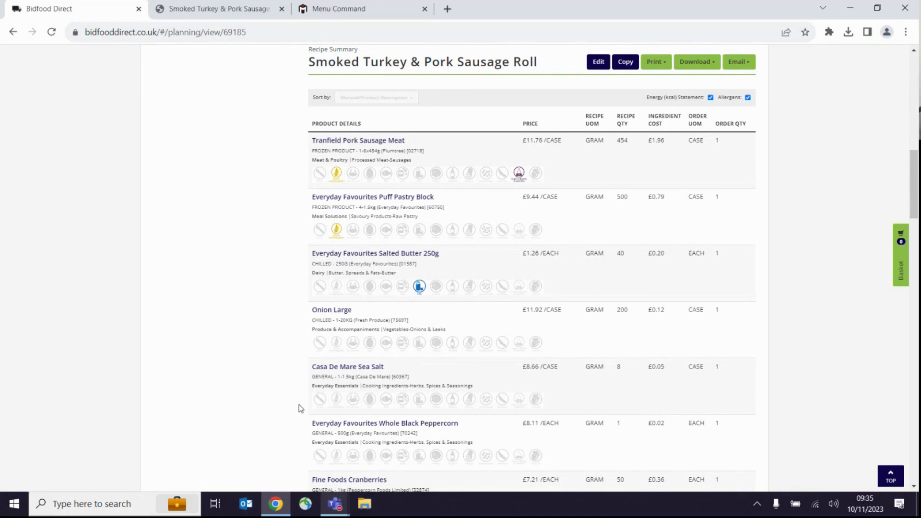
pyautogui.moveTo(357, 179)
pyautogui.doubleClick(624, 140)
pyautogui.doubleClick(595, 141)
pyautogui.doubleClick(655, 140)
pyautogui.click(654, 198)
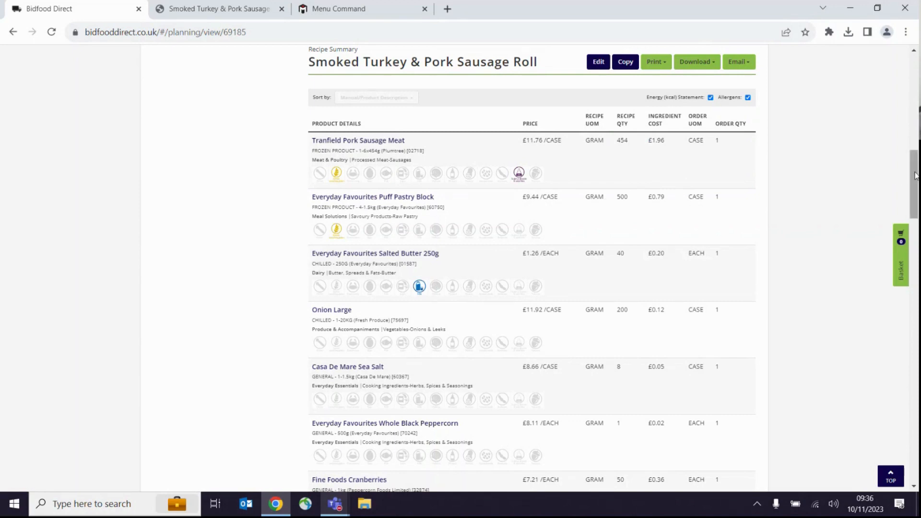
# Examine the remaining ingredients, cooking instructions, allergen information and nutrition table per sausage roll and per 100 g.
pyautogui.moveTo(916, 176); pyautogui.dragTo(906, 213)
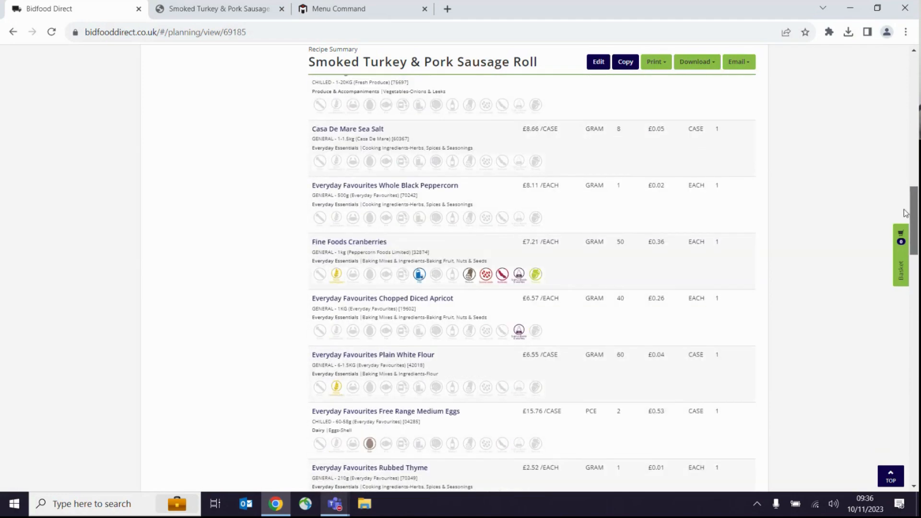
pyautogui.scroll(-8, 846, 309)
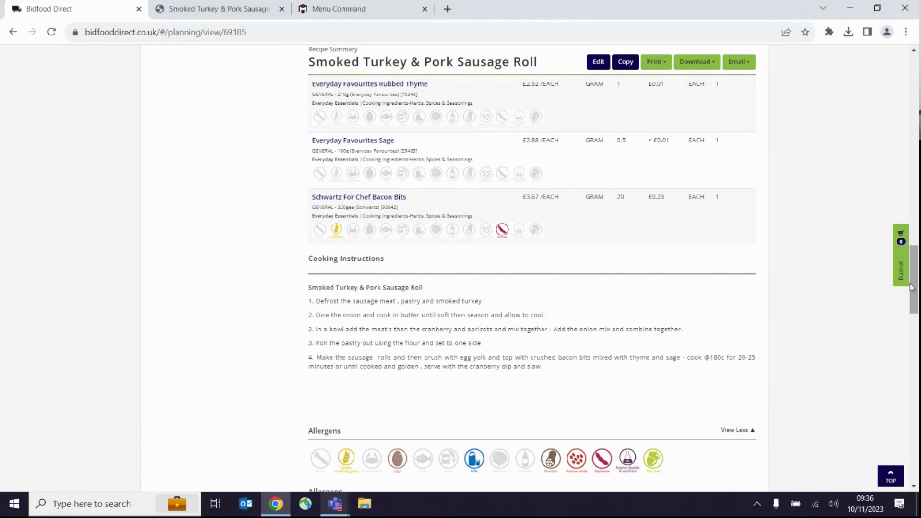
pyautogui.moveTo(917, 277); pyautogui.dragTo(918, 316)
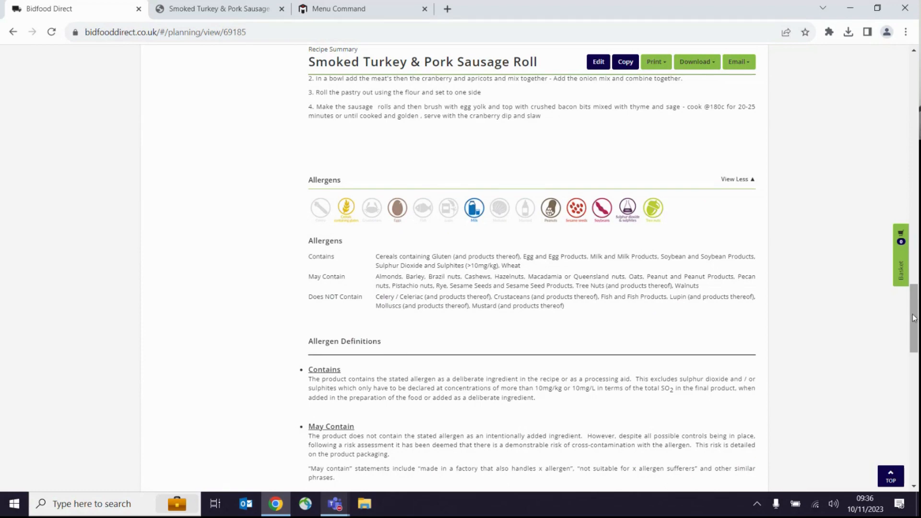
pyautogui.moveTo(914, 318); pyautogui.dragTo(916, 356)
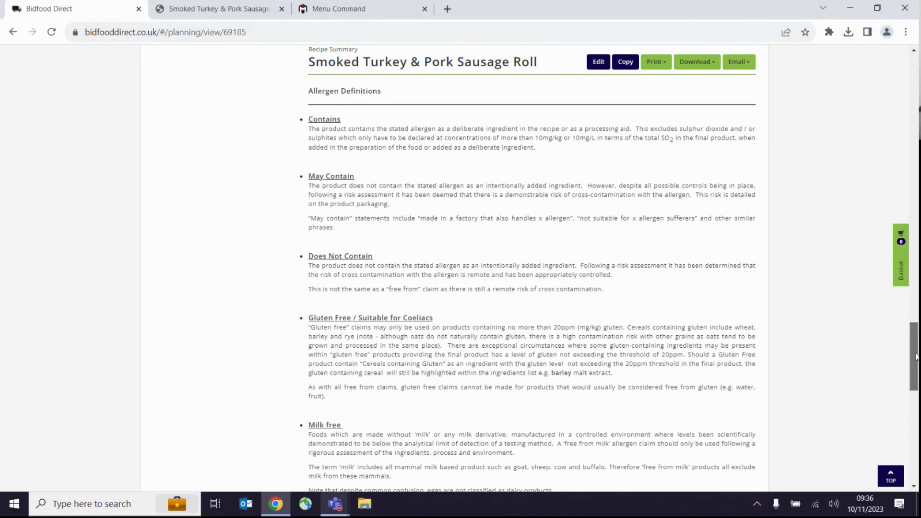
pyautogui.moveTo(916, 356); pyautogui.dragTo(917, 421)
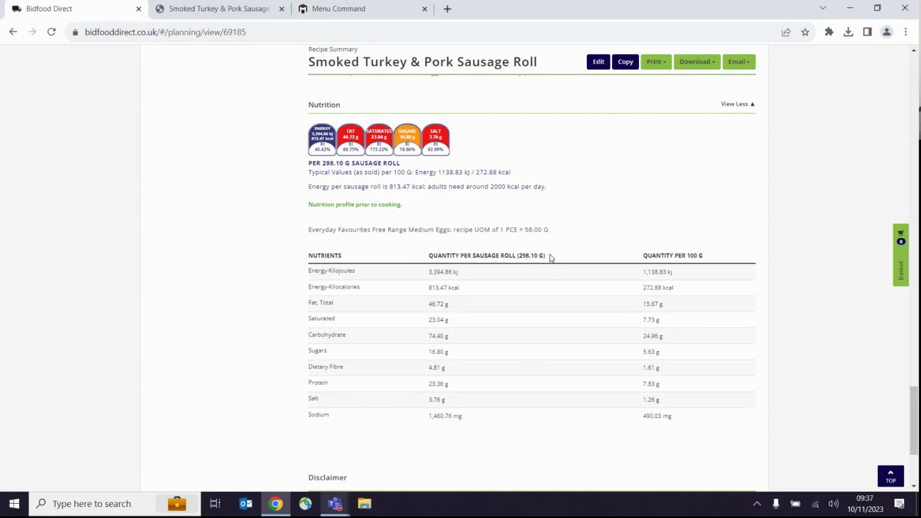
pyautogui.moveTo(550, 254); pyautogui.dragTo(517, 255)
pyautogui.moveTo(707, 260); pyautogui.dragTo(687, 258)
pyautogui.click(707, 262)
pyautogui.moveTo(914, 451); pyautogui.dragTo(915, 99)
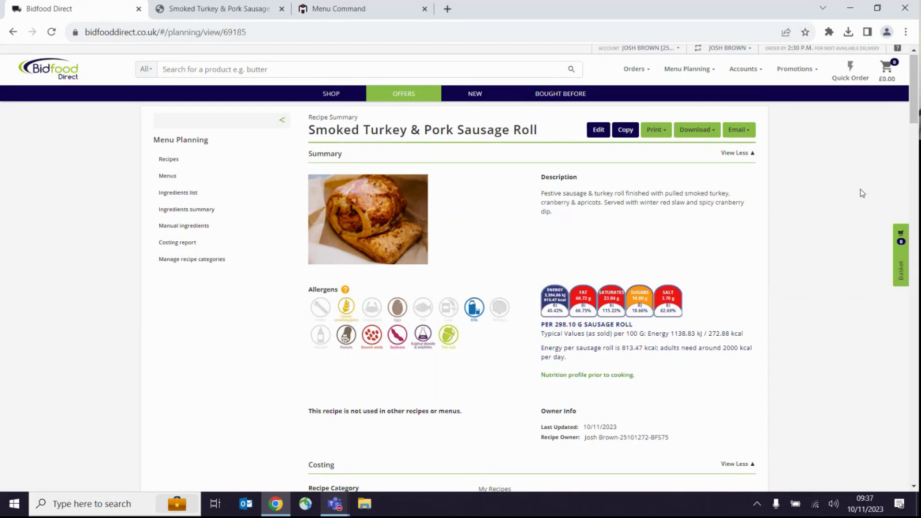
# Create a new recipe named Cheese Penne in the My Recipes category.
pyautogui.click(168, 161)
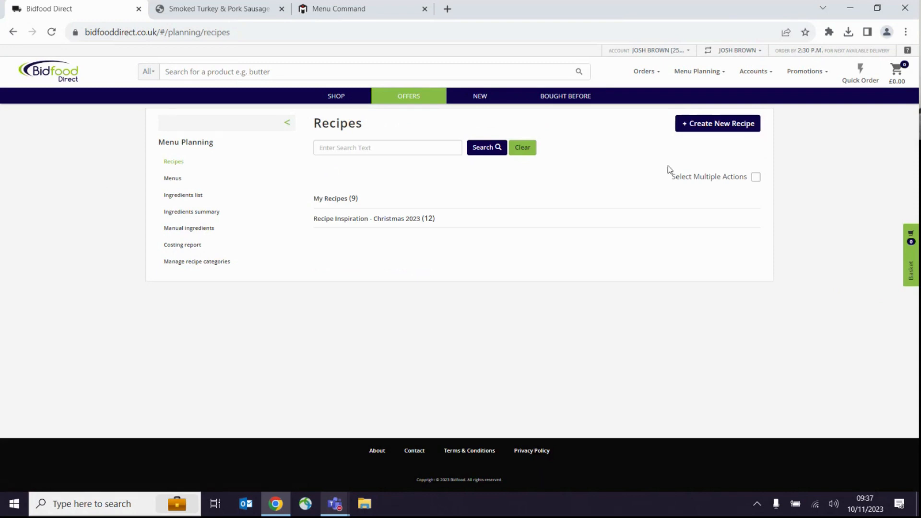
pyautogui.click(750, 133)
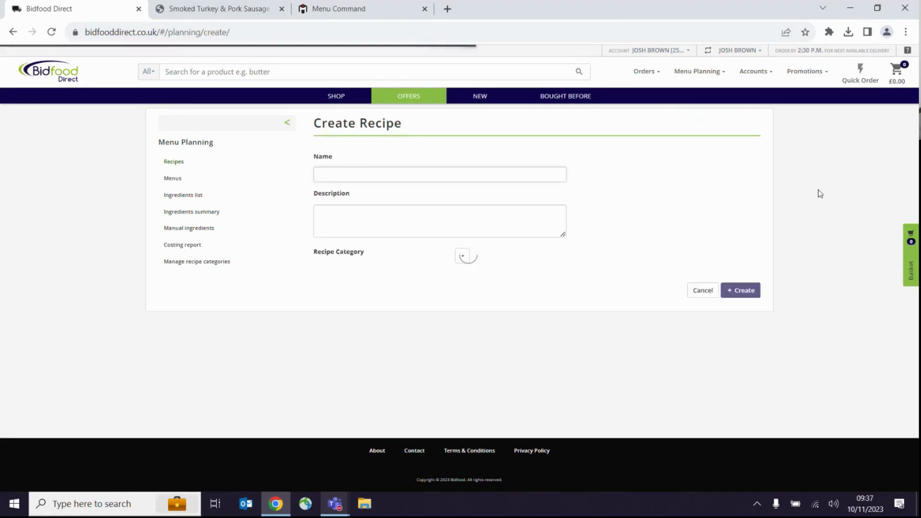
pyautogui.write('Ch')
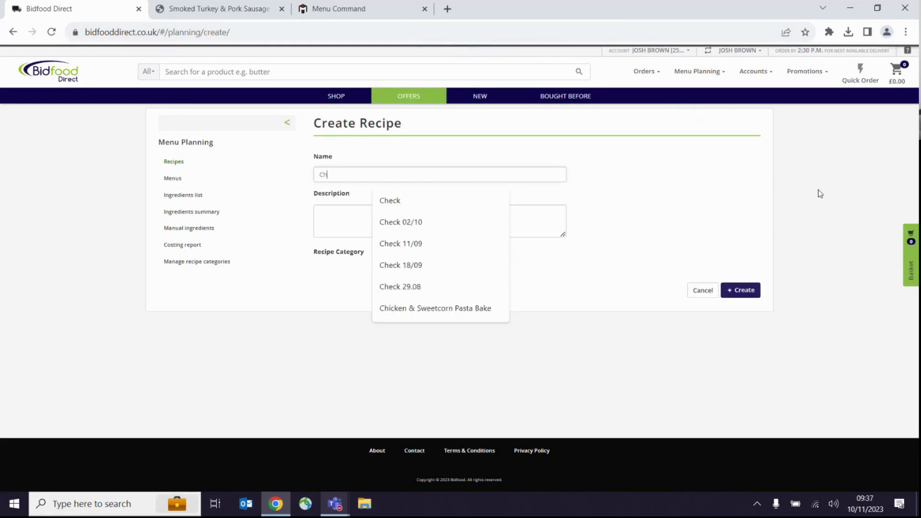
pyautogui.write('eese Penne')
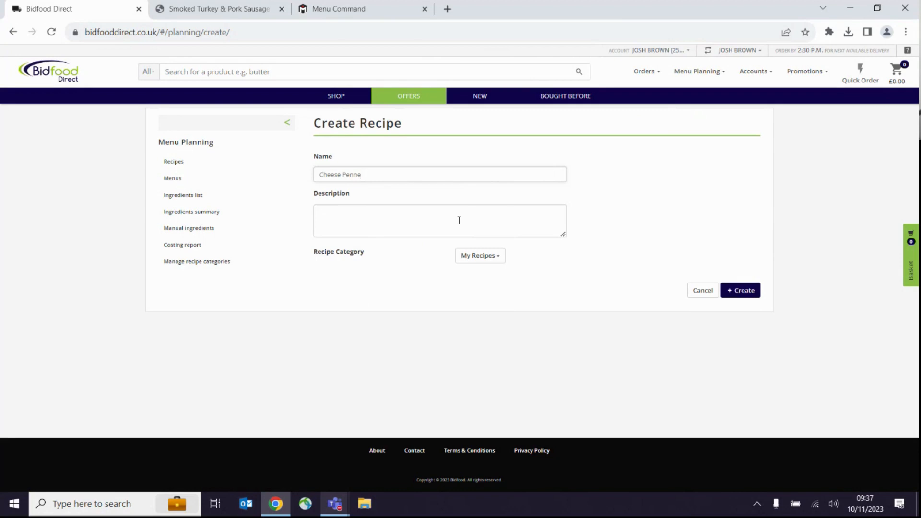
pyautogui.click(743, 291)
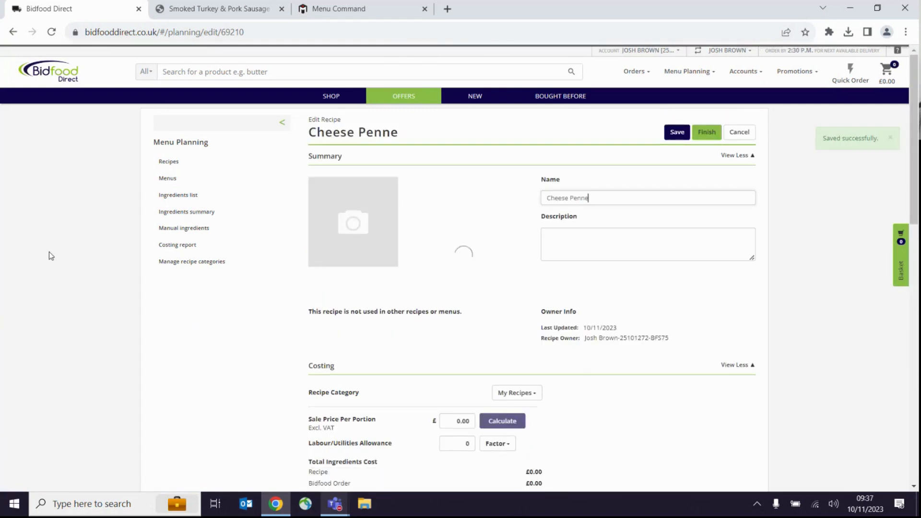
# Set the Cheese Penne recipe to 10 portions and save it.
pyautogui.scroll(-3, 64, 267)
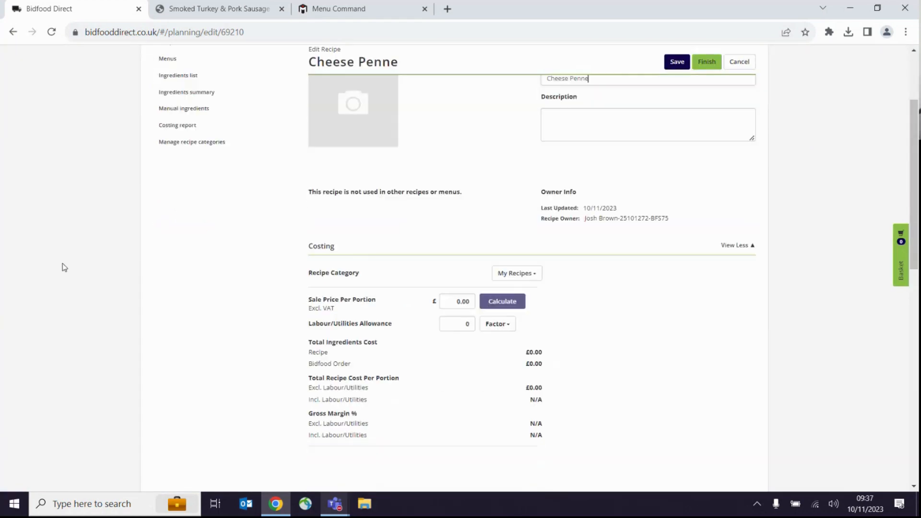
pyautogui.scroll(-2, 64, 267)
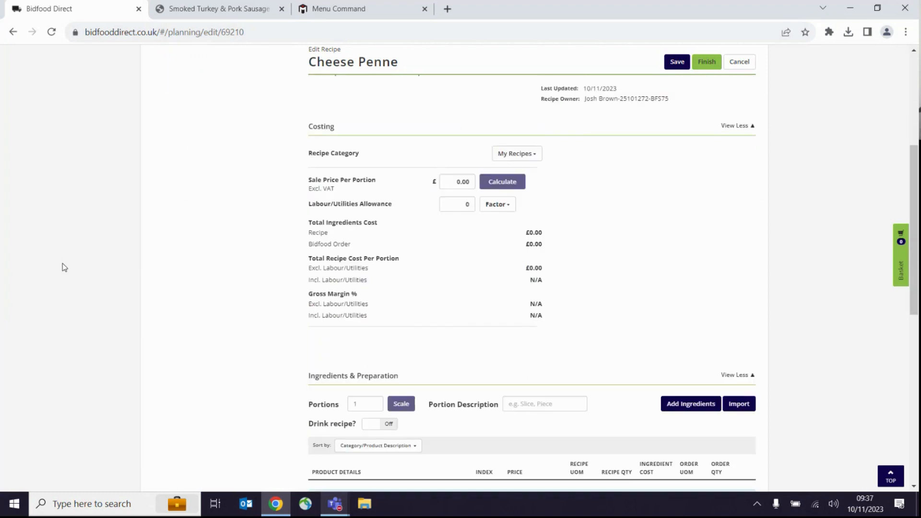
pyautogui.scroll(-1, 65, 267)
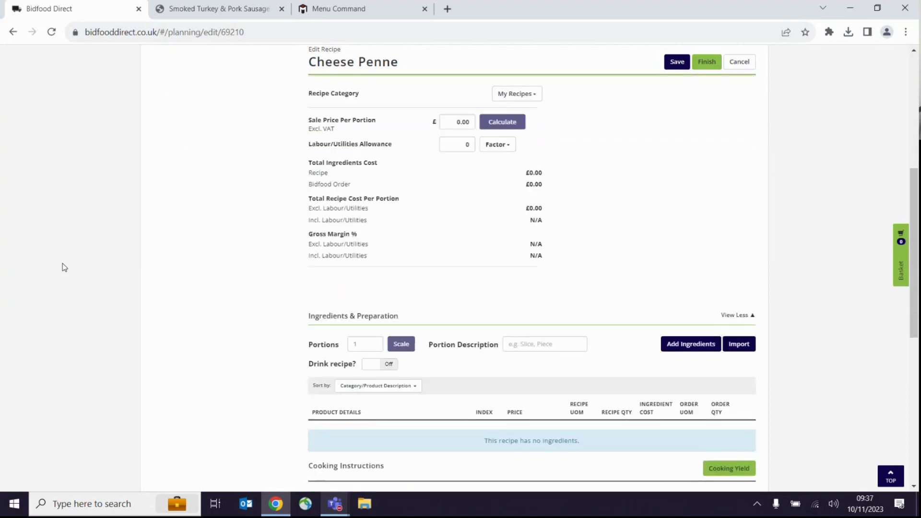
pyautogui.click(374, 341)
pyautogui.write('0')
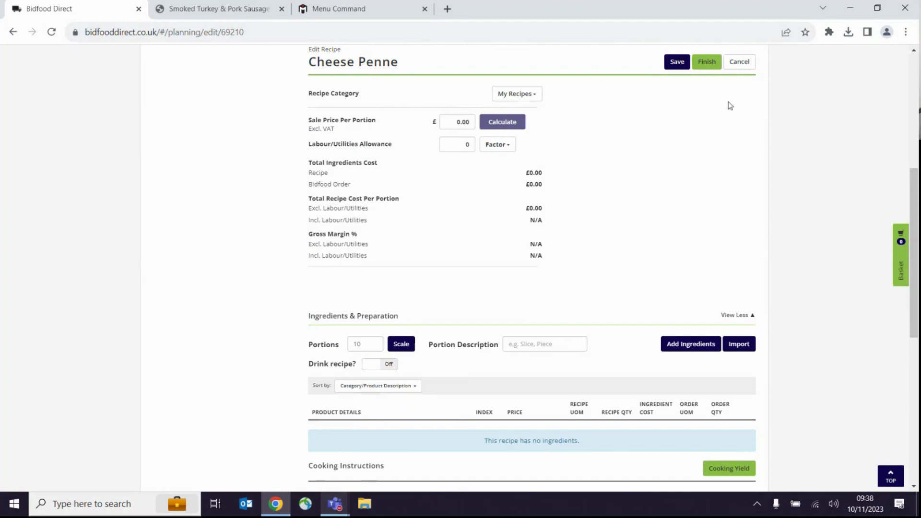
pyautogui.click(677, 61)
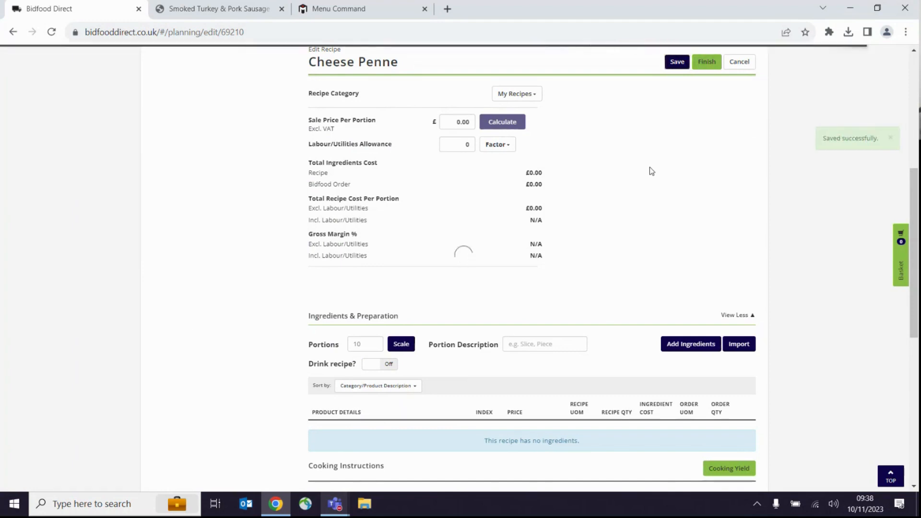
# Start adding ingredients to Cheese Penne and search the product catalogue for code 23974.
pyautogui.scroll(-1, 851, 343)
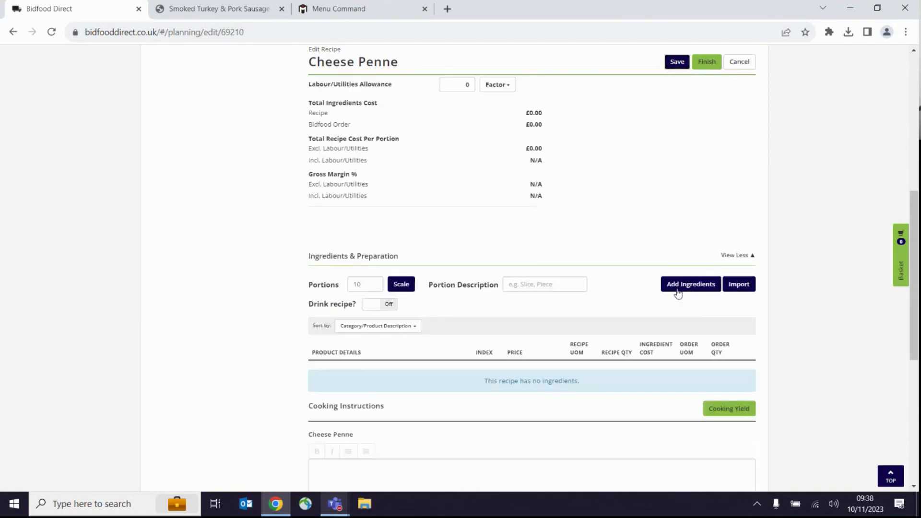
pyautogui.click(714, 290)
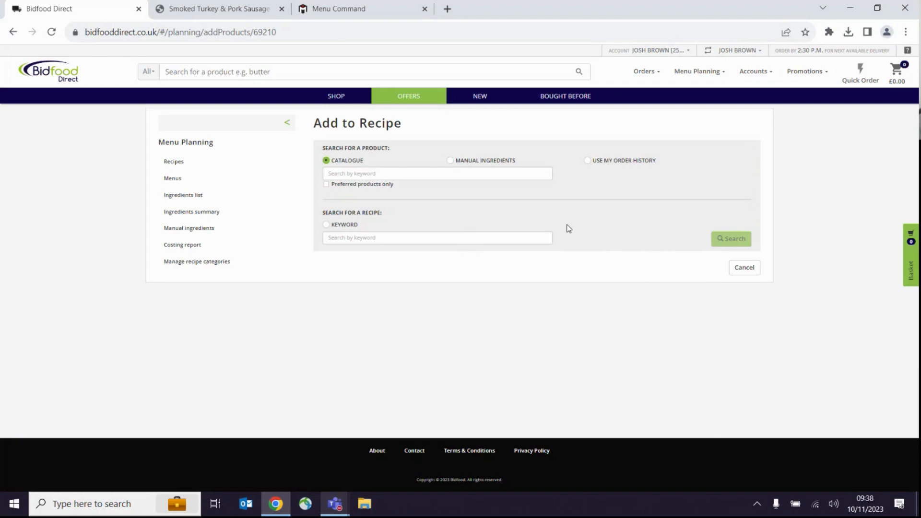
pyautogui.click(468, 174)
pyautogui.write('23974')
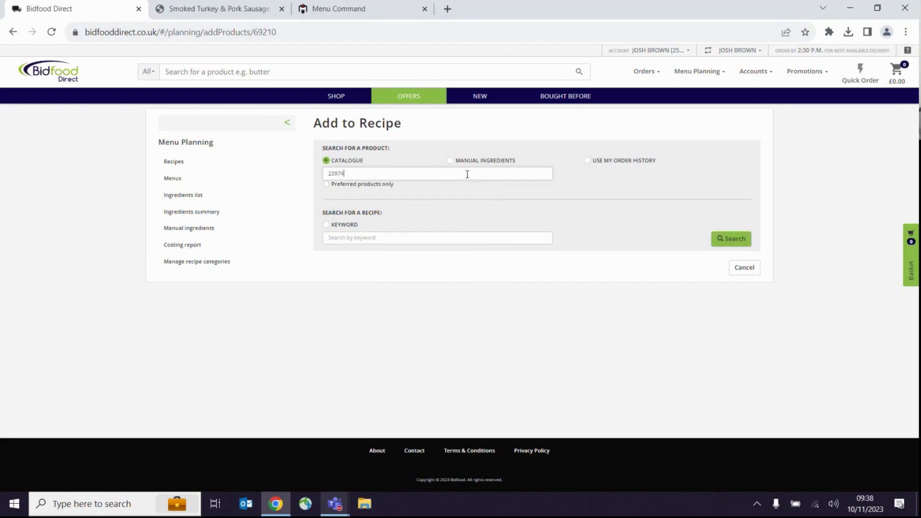
pyautogui.press('Return')
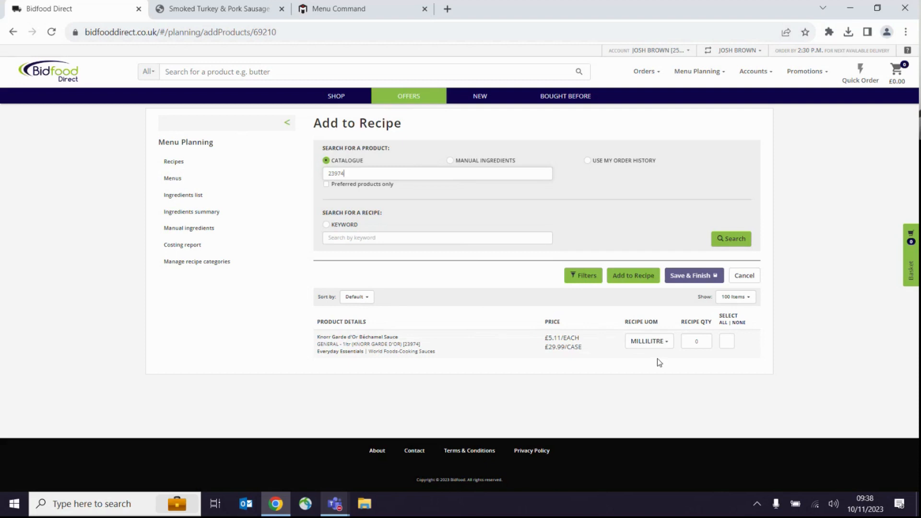
# Add 1800 millilitres of Knorr Garde d'Or Béchamel Sauce to the recipe and collapse the unsaved changes list.
pyautogui.click(702, 345)
pyautogui.write('1800')
pyautogui.click(725, 343)
pyautogui.click(629, 278)
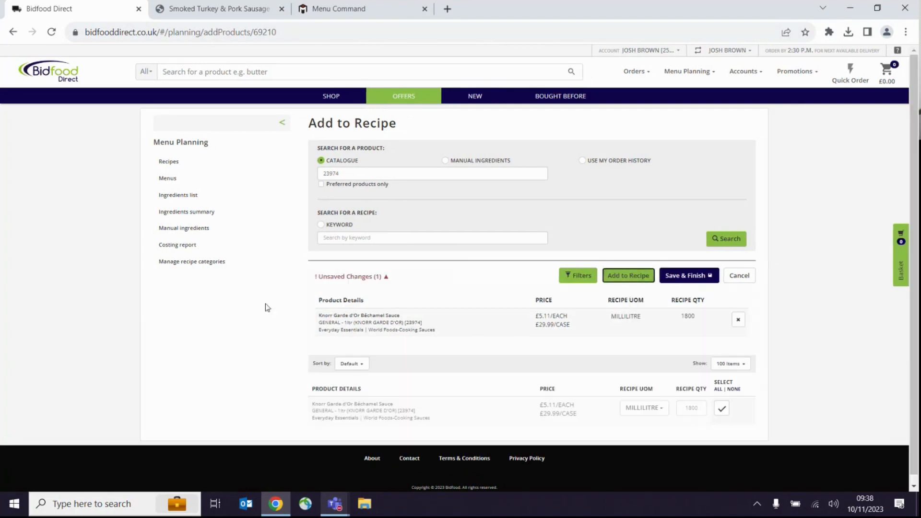
pyautogui.click(377, 278)
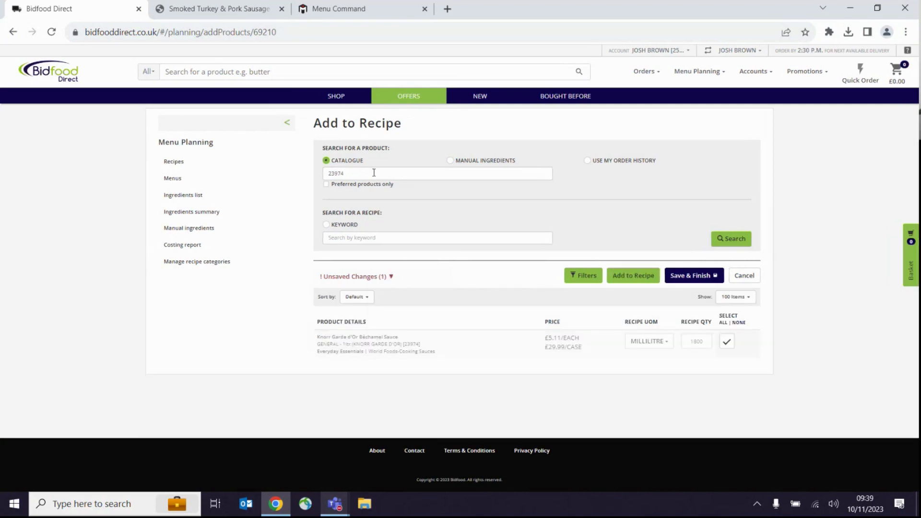
# Search the catalogue for product 03435 and add 50 millilitres of Everyday Favourites Extended Life Vegetable Oil to the recipe.
pyautogui.moveTo(374, 174); pyautogui.dragTo(281, 165)
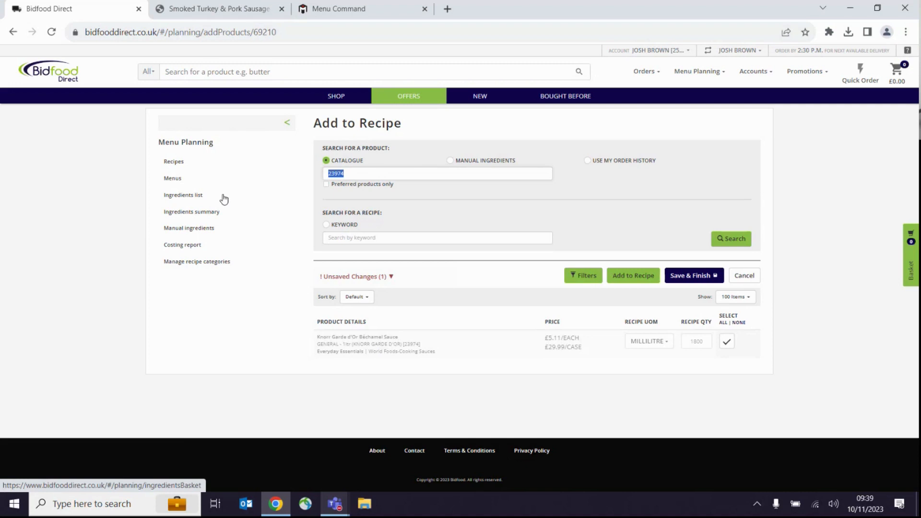
pyautogui.write('03435')
pyautogui.press('Return')
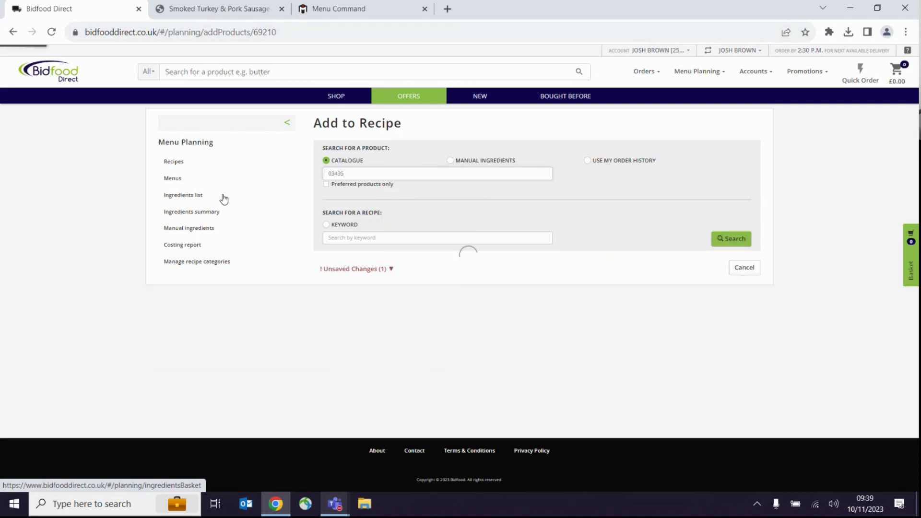
pyautogui.click(705, 341)
pyautogui.write('50')
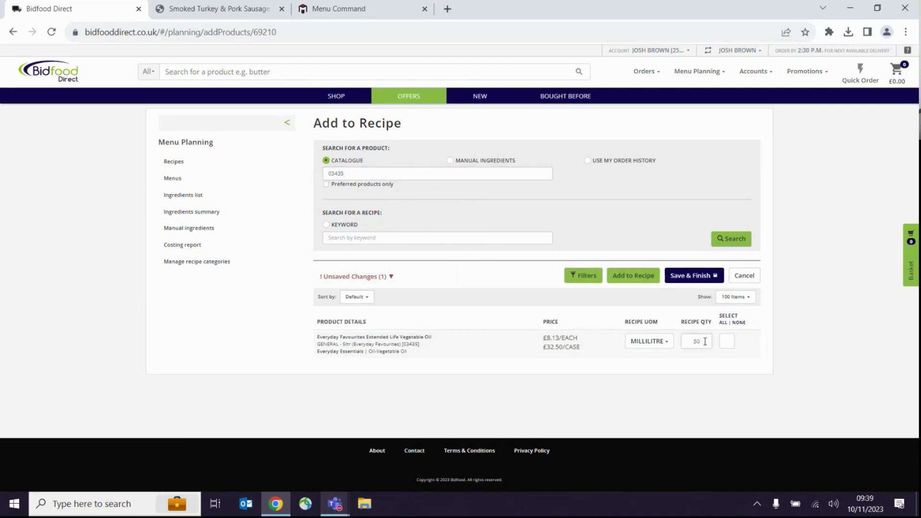
pyautogui.click(727, 342)
pyautogui.click(635, 275)
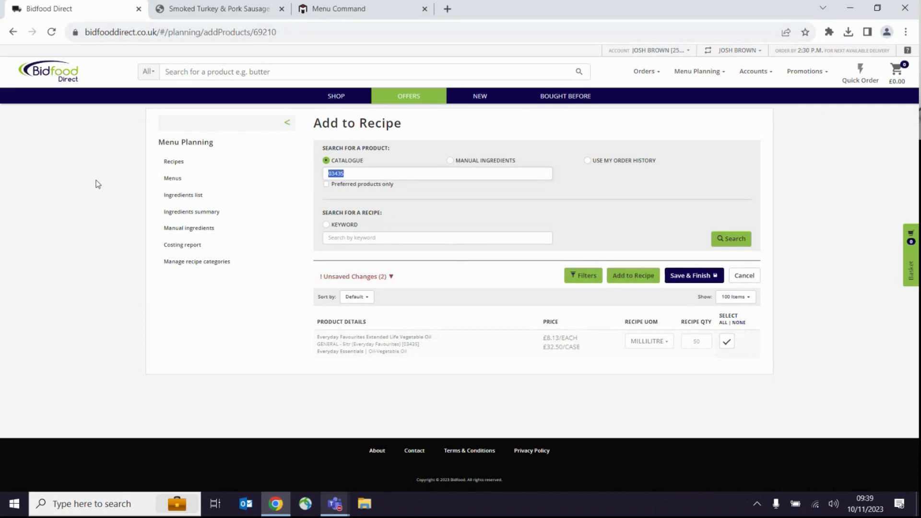
# Search the product catalogue for wholegrain mustard and view the available allergen and dietary filters without applying any.
pyautogui.write('wholegrain mustard')
pyautogui.press('Return')
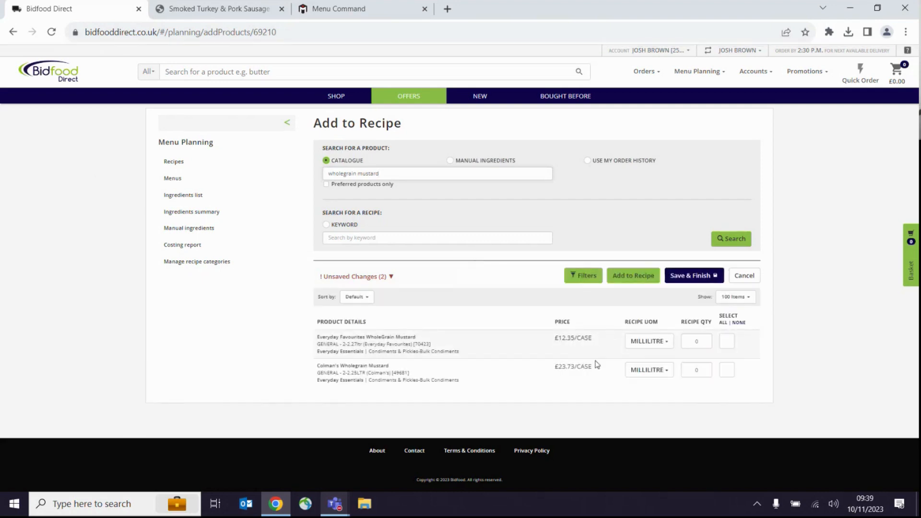
pyautogui.click(589, 280)
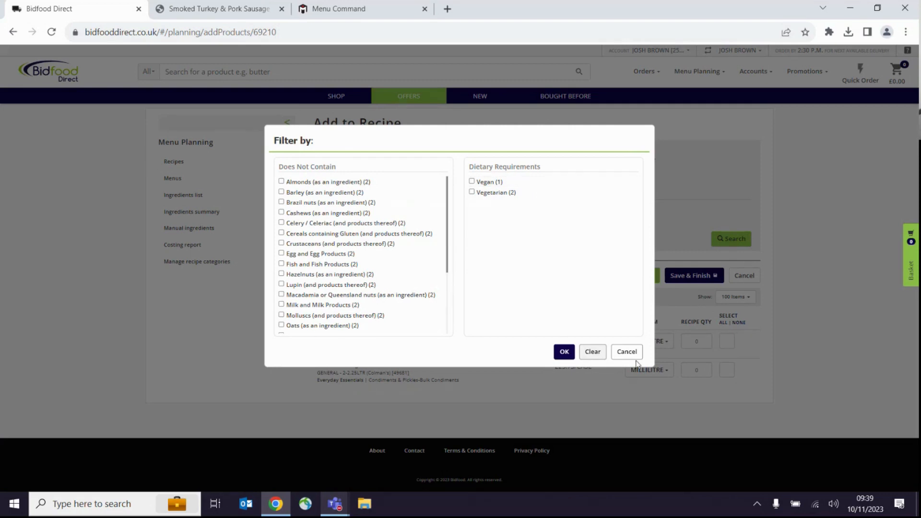
pyautogui.click(631, 355)
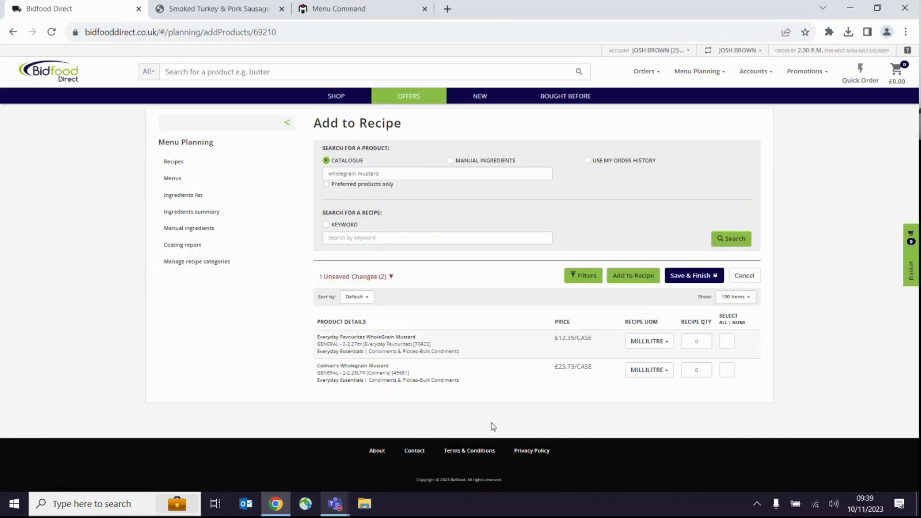
# Add 50 millilitres of Everyday Favourites WholeGrain Mustard to the recipe and expand the unsaved changes list.
pyautogui.click(703, 345)
pyautogui.write('50')
pyautogui.click(727, 341)
pyautogui.click(643, 283)
pyautogui.click(353, 277)
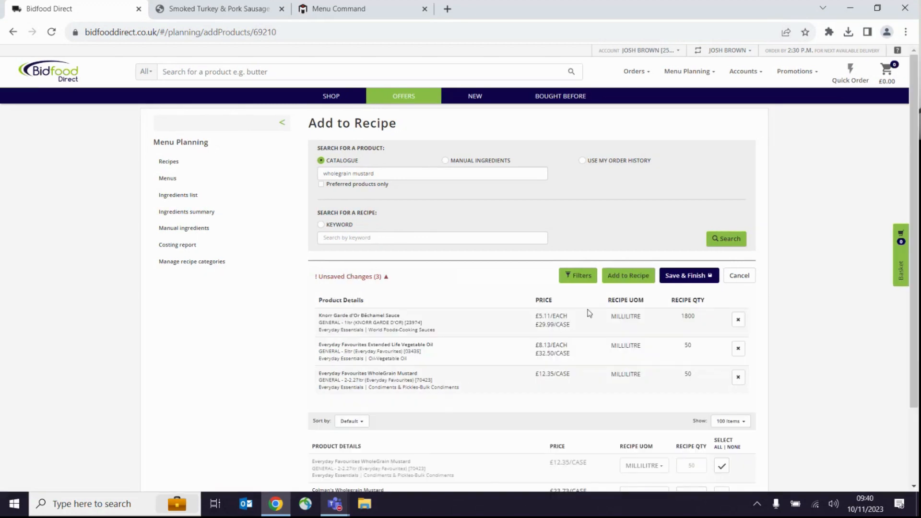
# Save the added ingredients, review the Cheese Penne recipe's details and finish editing it.
pyautogui.click(687, 276)
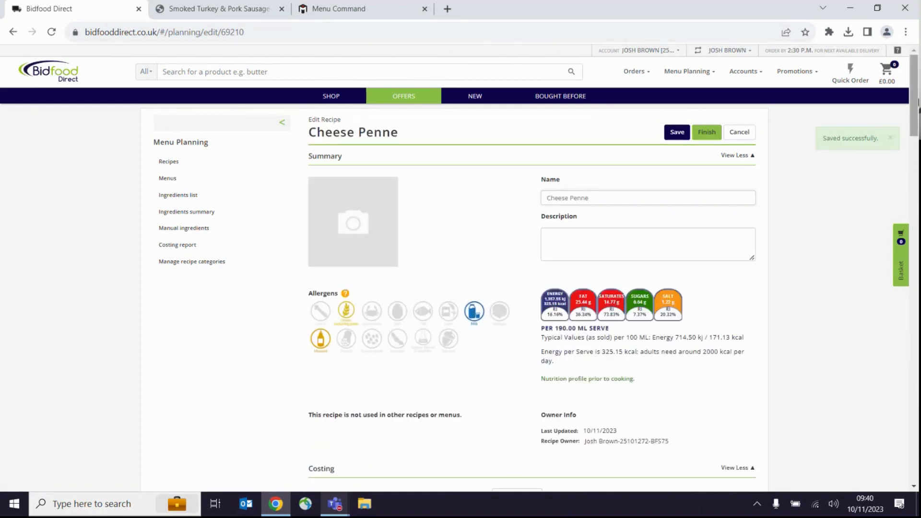
pyautogui.scroll(-2, 918, 102)
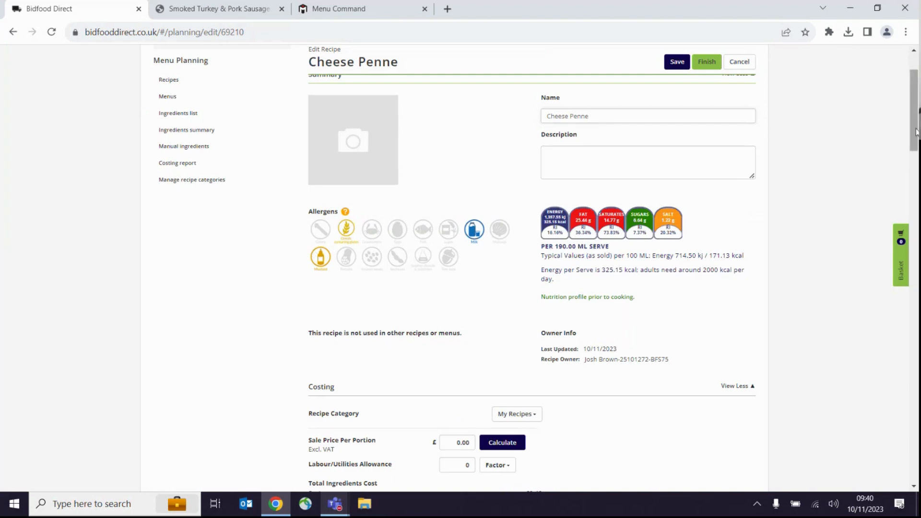
pyautogui.moveTo(912, 131); pyautogui.dragTo(917, 264)
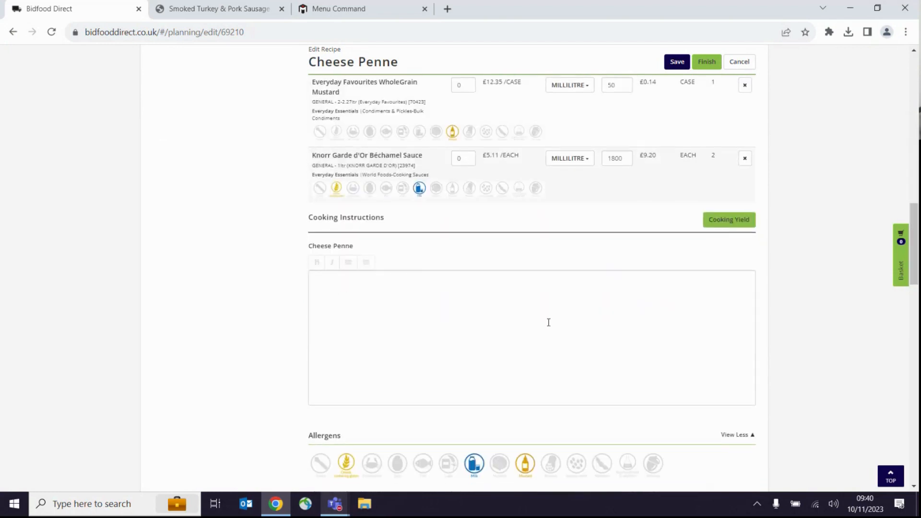
pyautogui.moveTo(915, 244); pyautogui.dragTo(914, 115)
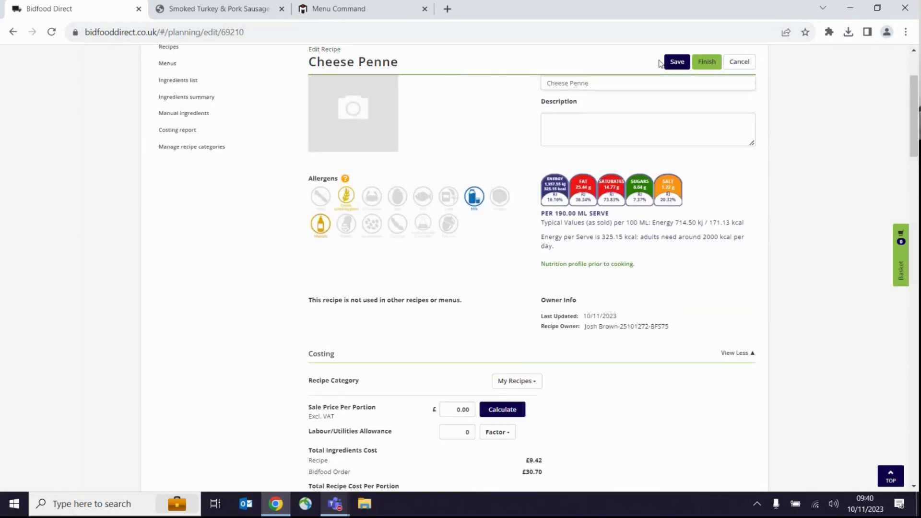
pyautogui.click(706, 61)
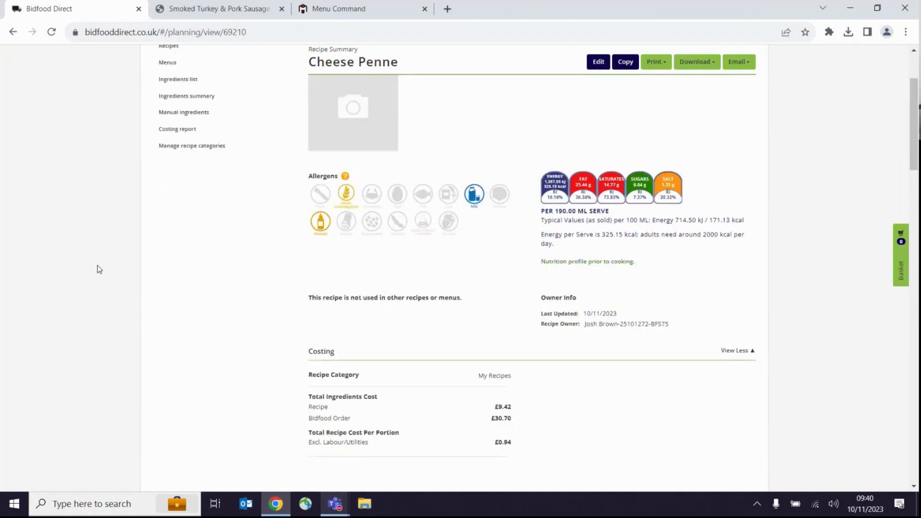
# Scale the Cheese Penne recipe to 24 portions and return to the recipe summary.
pyautogui.scroll(-2, 97, 266)
pyautogui.scroll(-6, 98, 267)
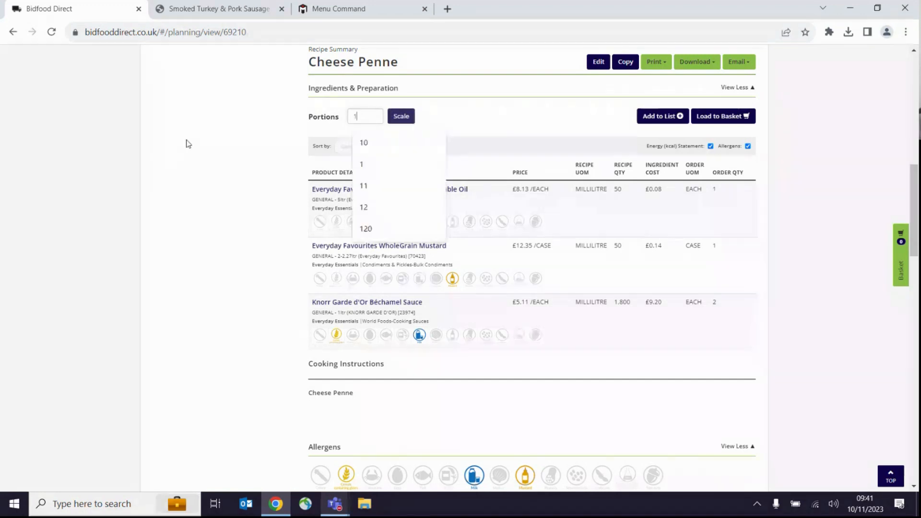
pyautogui.write('24')
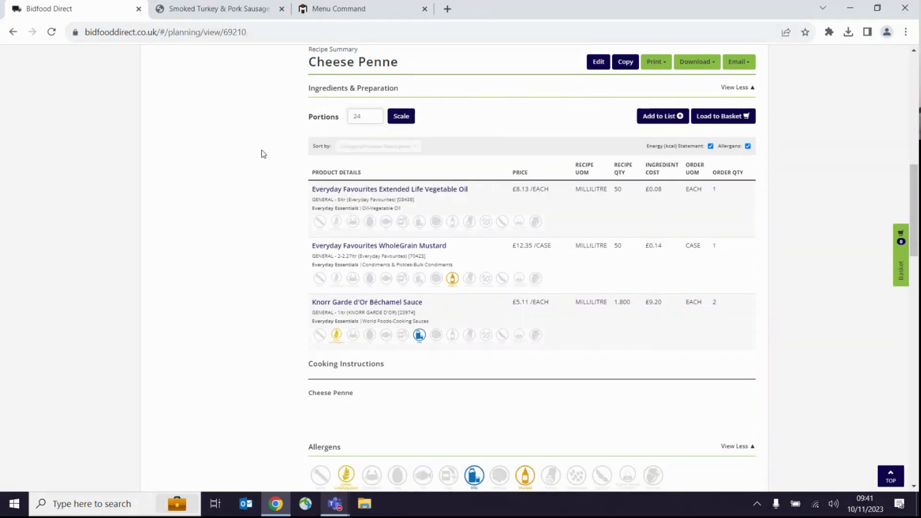
pyautogui.click(408, 124)
pyautogui.scroll(1, 642, 313)
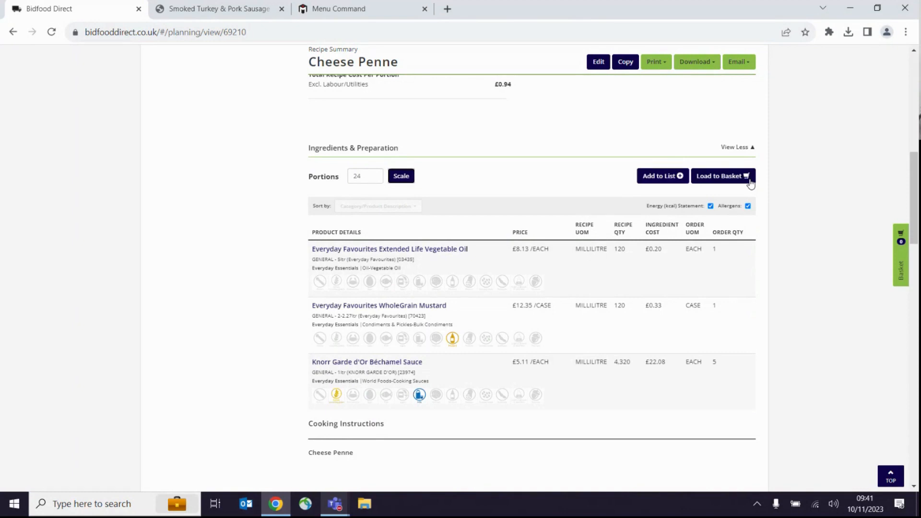
pyautogui.scroll(10, 819, 288)
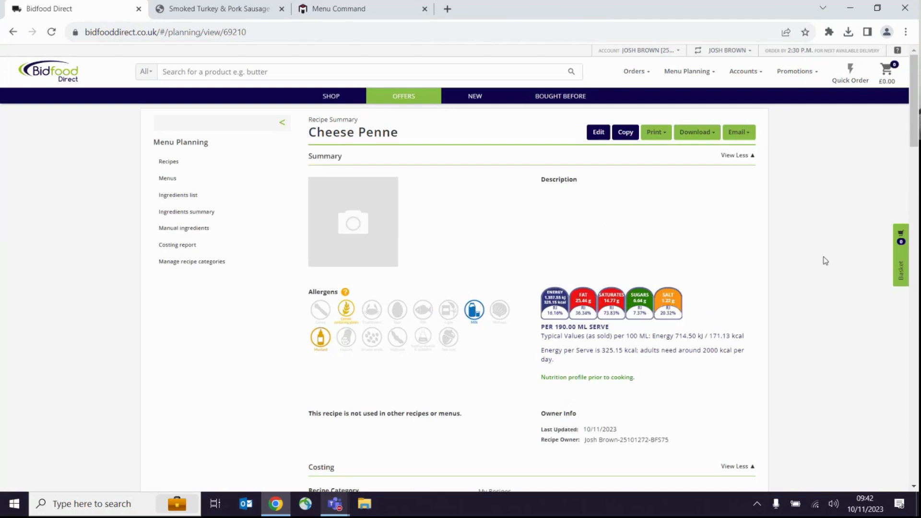
# View the recipe download options and examine the downloaded no-costing sheet for the Smoked Turkey & Pork Sausage Roll.
pyautogui.click(713, 136)
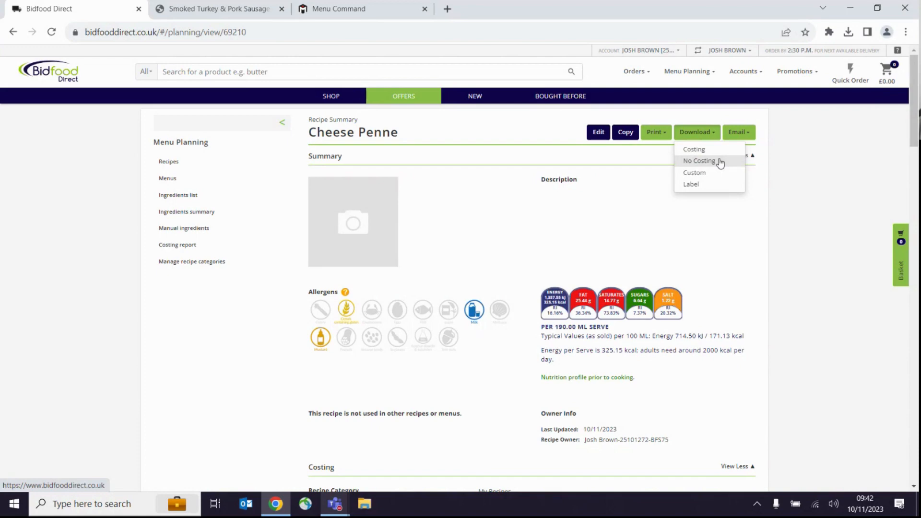
pyautogui.click(234, 16)
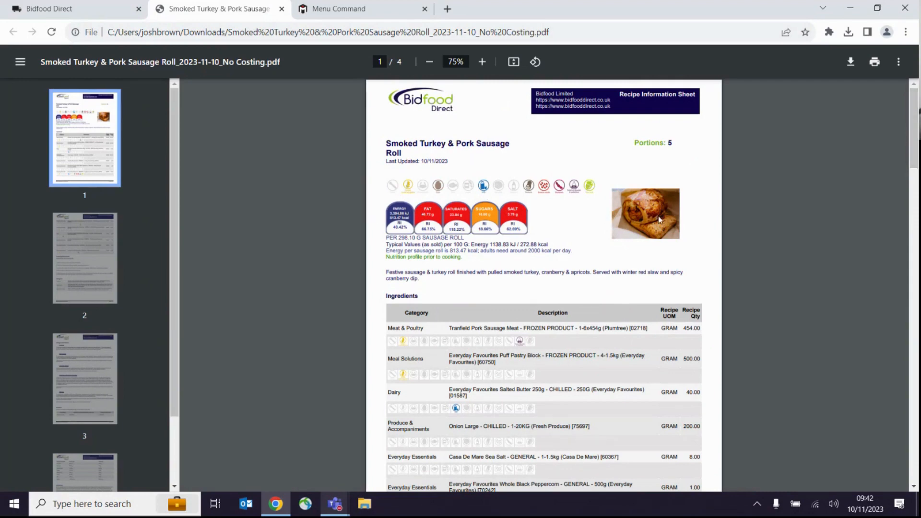
pyautogui.moveTo(919, 143)
pyautogui.mouseDown()
pyautogui.moveTo(917, 420)
pyautogui.moveTo(908, 134)
pyautogui.mouseUp()
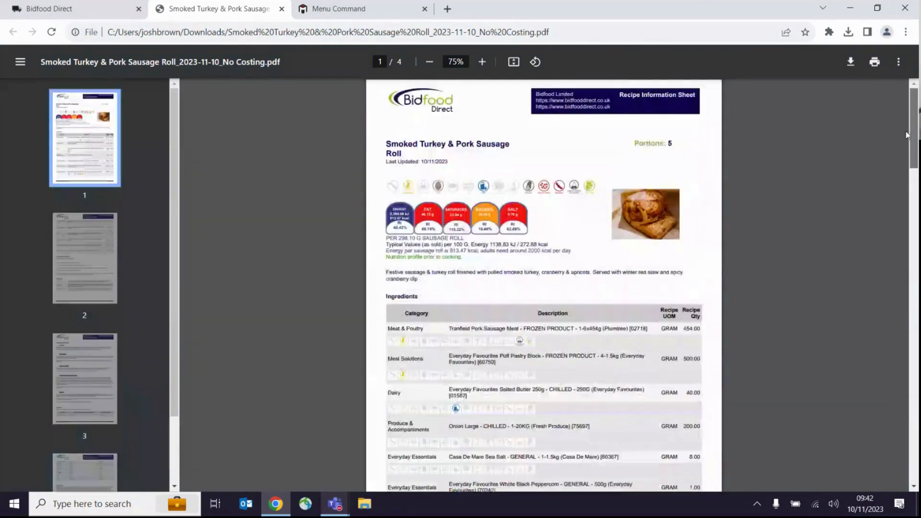
pyautogui.moveTo(28, 11)
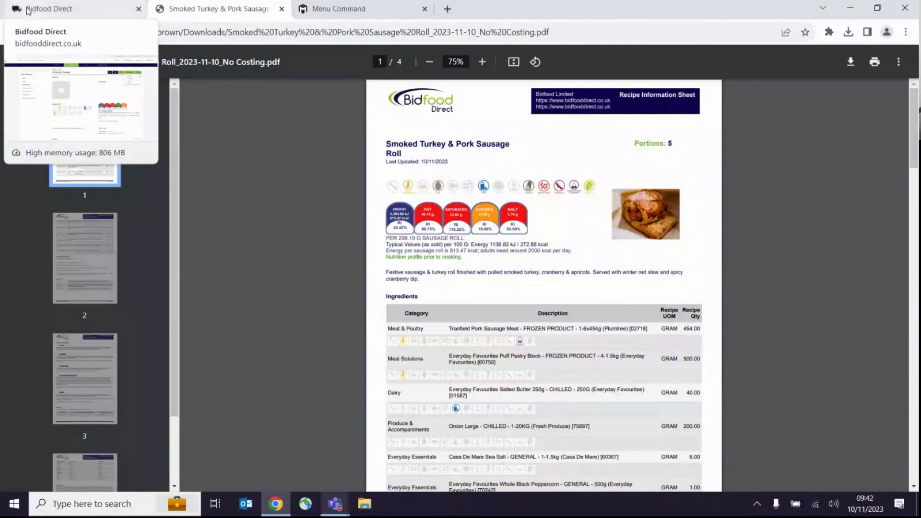
pyautogui.click(58, 15)
pyautogui.click(839, 249)
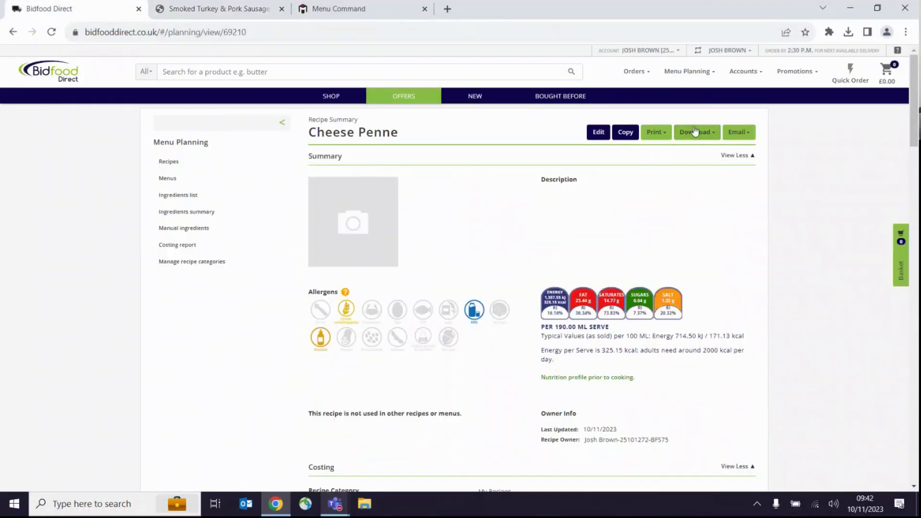
# Open the custom PDF layout for Cheese Penne and compare its sections with the Smoked Turkey & Pork Sausage Roll sheet.
pyautogui.click(700, 133)
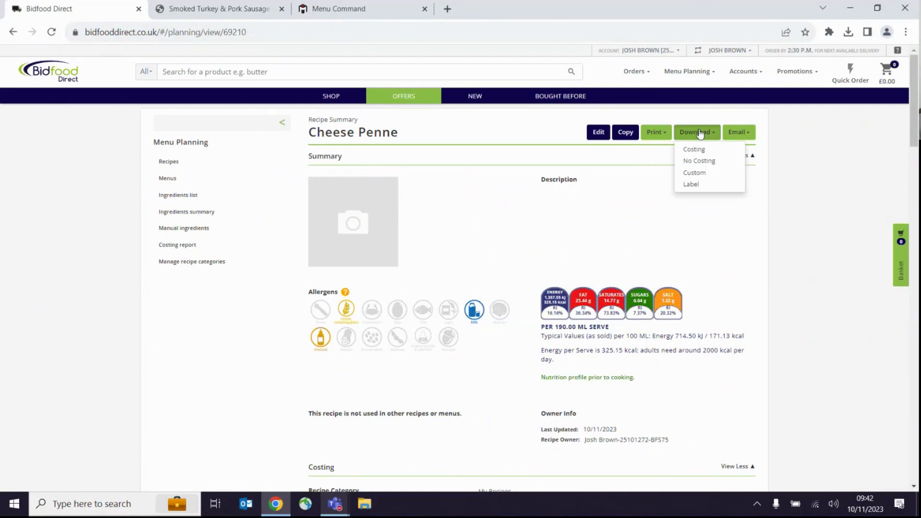
pyautogui.click(712, 174)
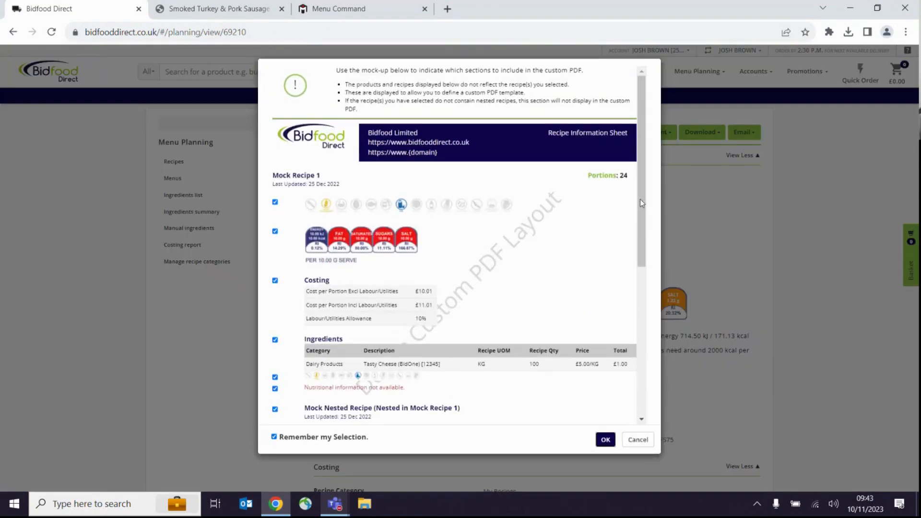
pyautogui.click(192, 7)
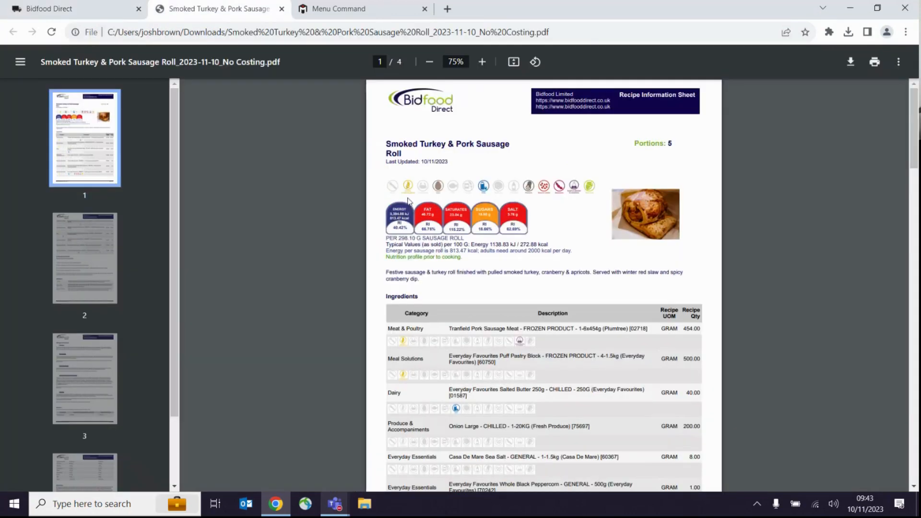
pyautogui.scroll(-3, 411, 224)
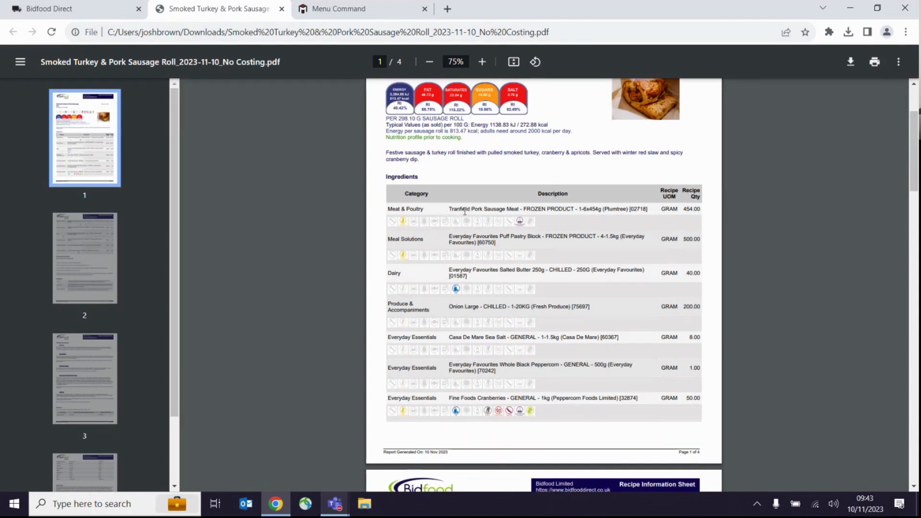
pyautogui.scroll(-5, 465, 211)
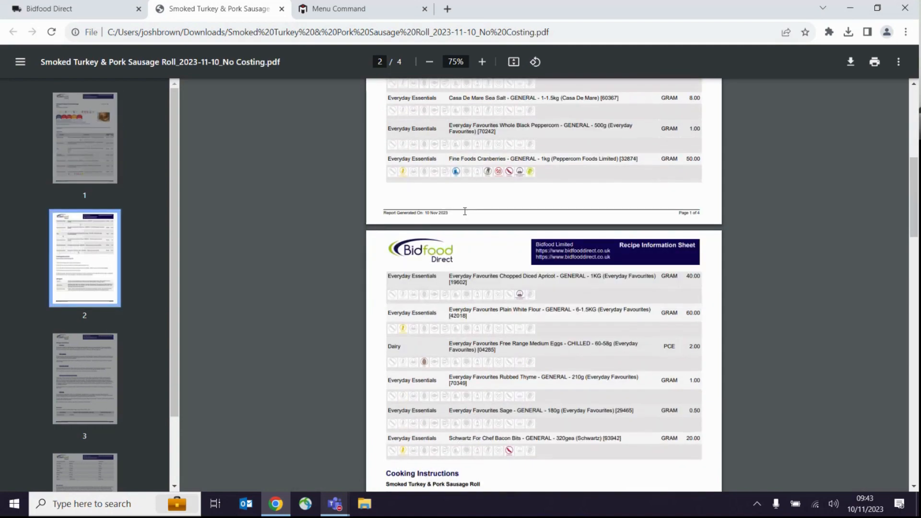
pyautogui.scroll(7, 465, 211)
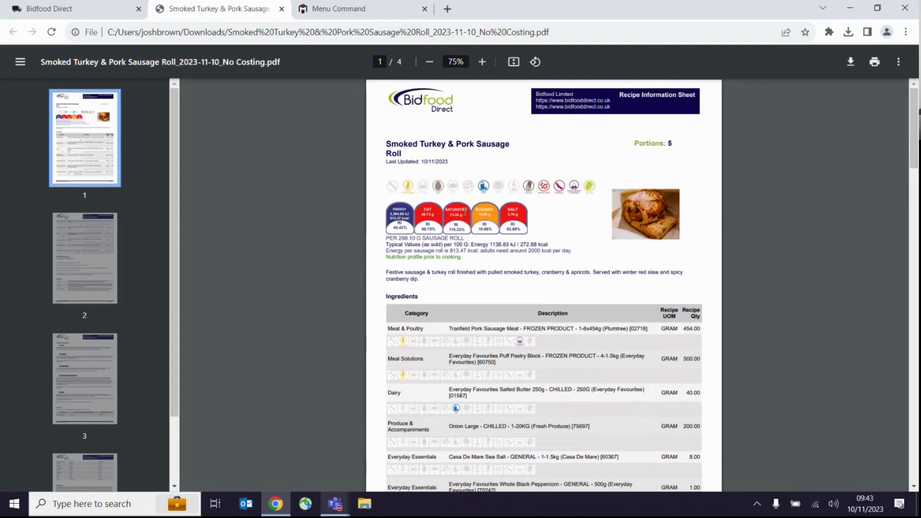
# Cancel the custom PDF layout and view the print options for Cheese Penne.
pyautogui.click(64, 5)
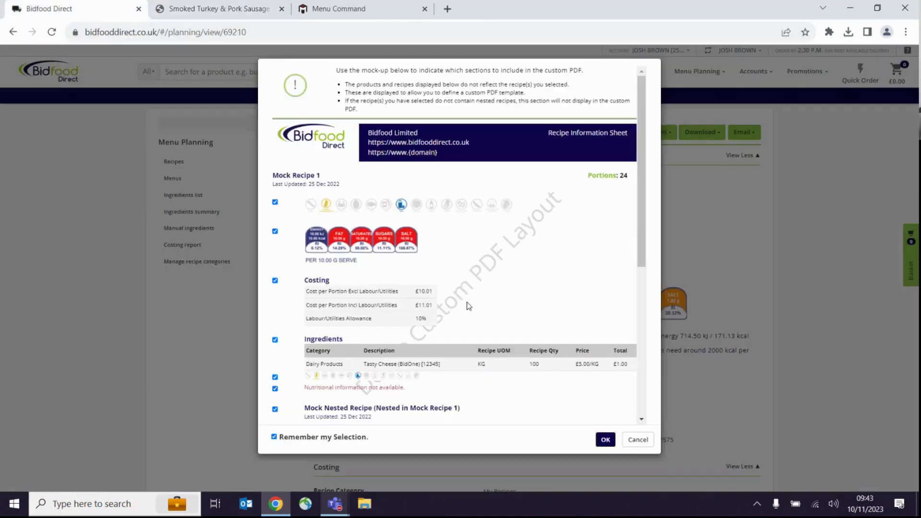
pyautogui.click(629, 439)
pyautogui.click(658, 132)
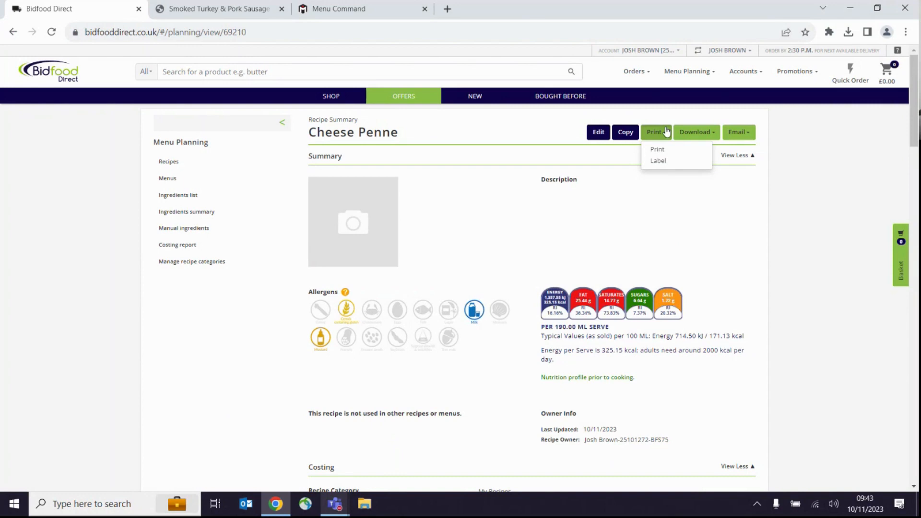
pyautogui.click(834, 223)
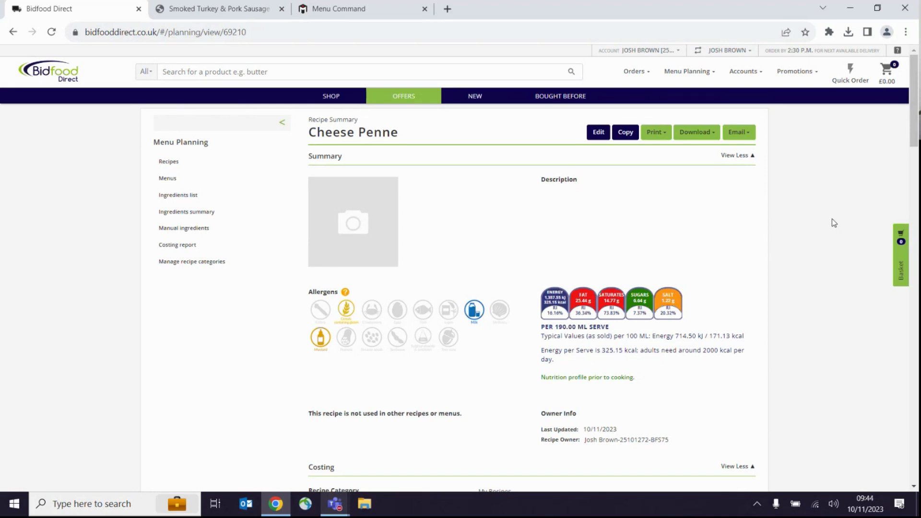
# Start creating a downloadable label for Cheese Penne, accepting the labelling terms and the dietary profile.
pyautogui.click(713, 137)
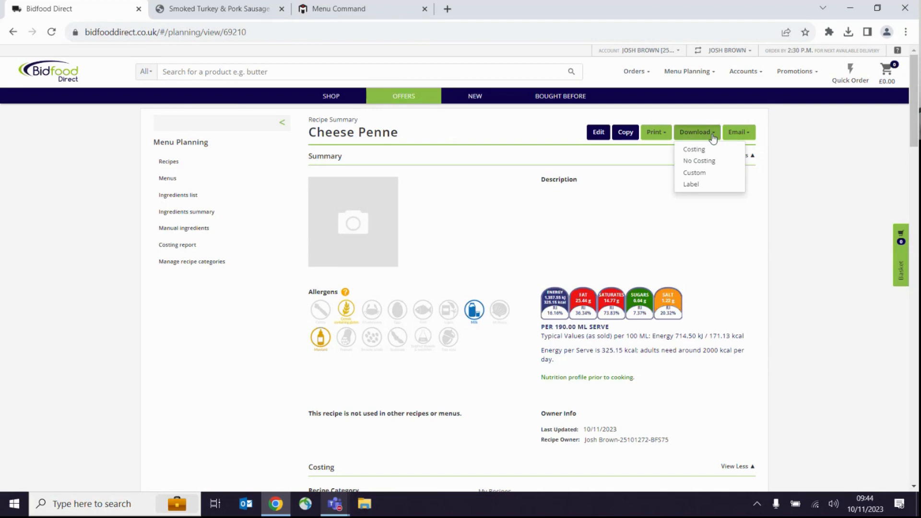
pyautogui.click(709, 187)
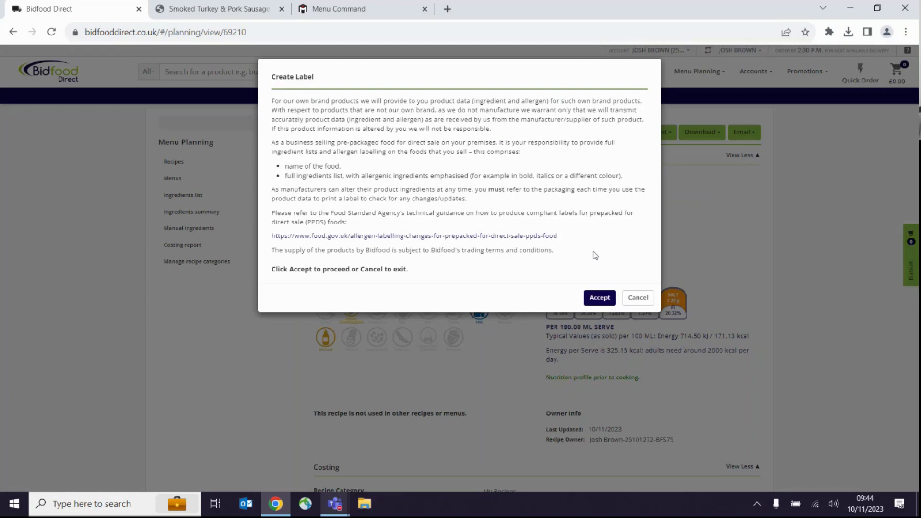
pyautogui.click(597, 298)
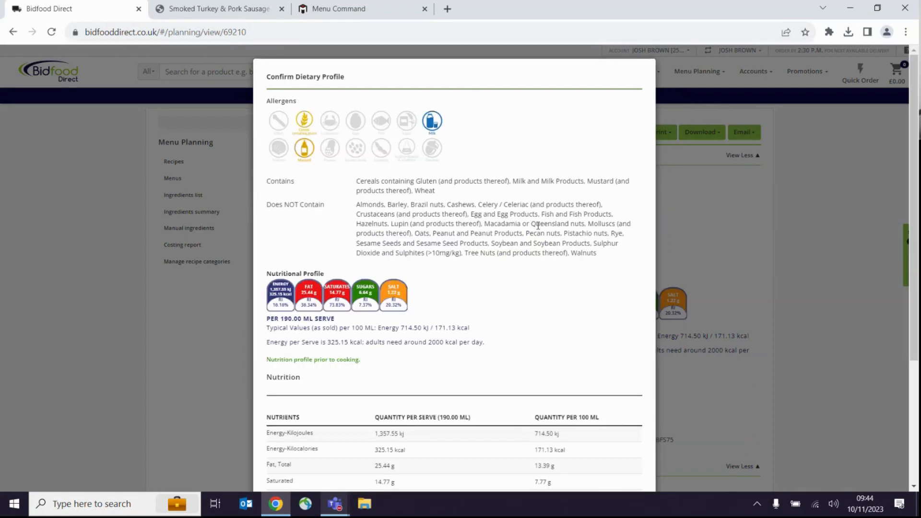
pyautogui.scroll(-4, 538, 225)
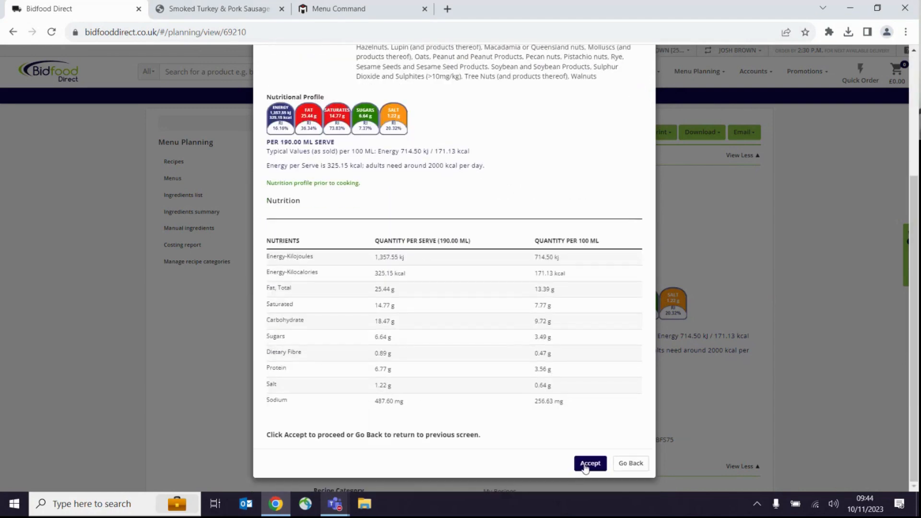
pyautogui.click(586, 464)
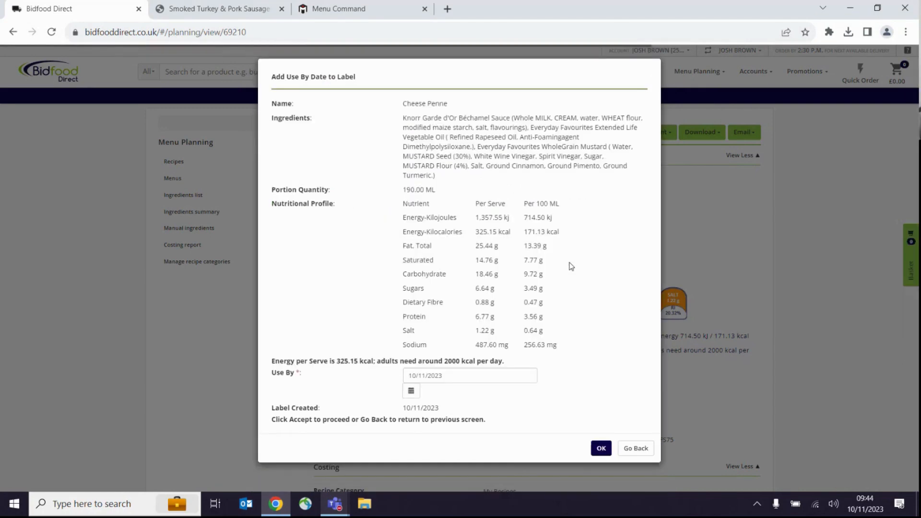
# Confirm the Cheese Penne label with use-by date 10/11/2023, including a look at its download options, and send it to DayMark.
pyautogui.click(599, 451)
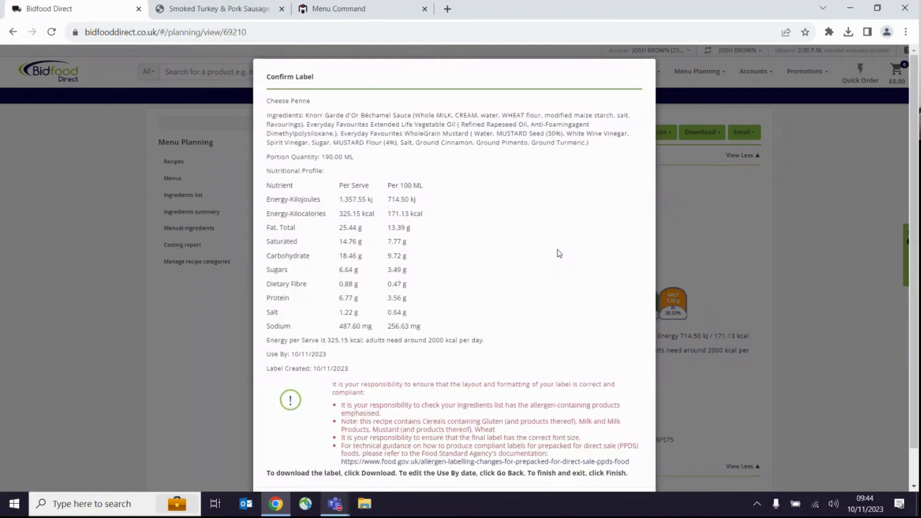
pyautogui.scroll(-1, 558, 254)
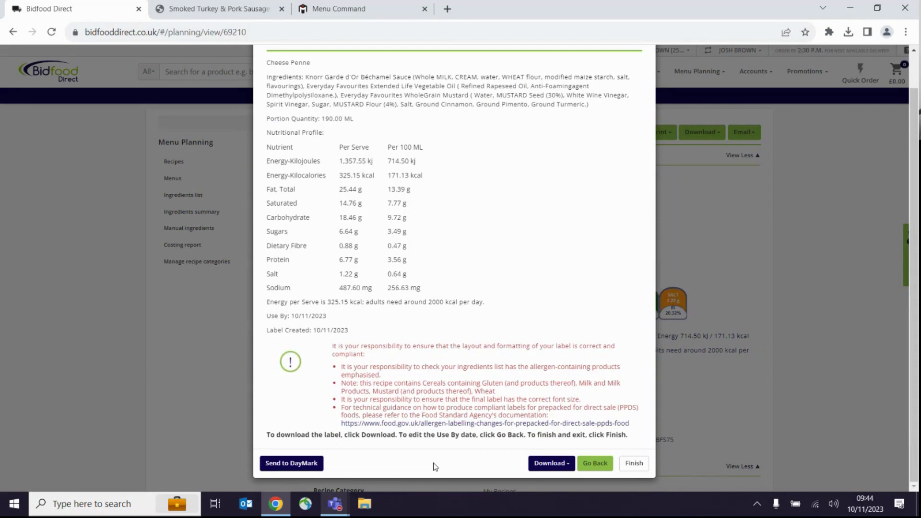
pyautogui.click(564, 464)
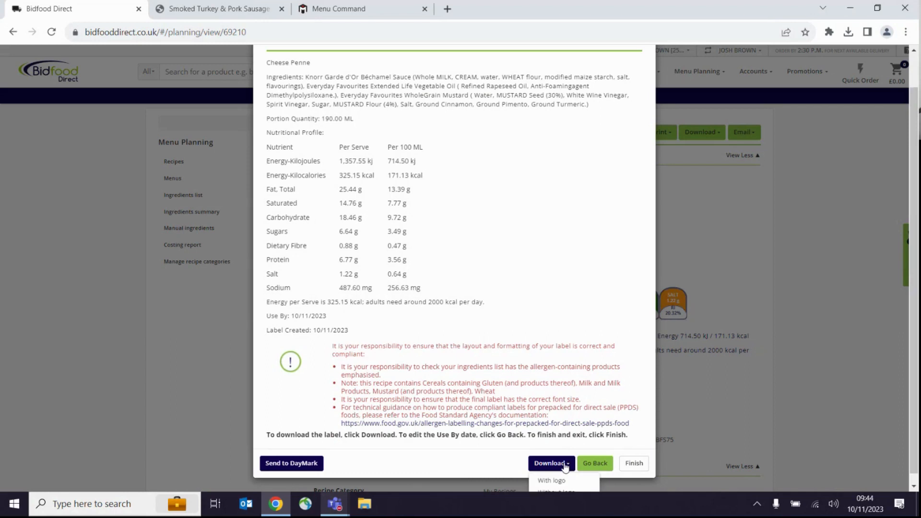
pyautogui.scroll(-1, 567, 466)
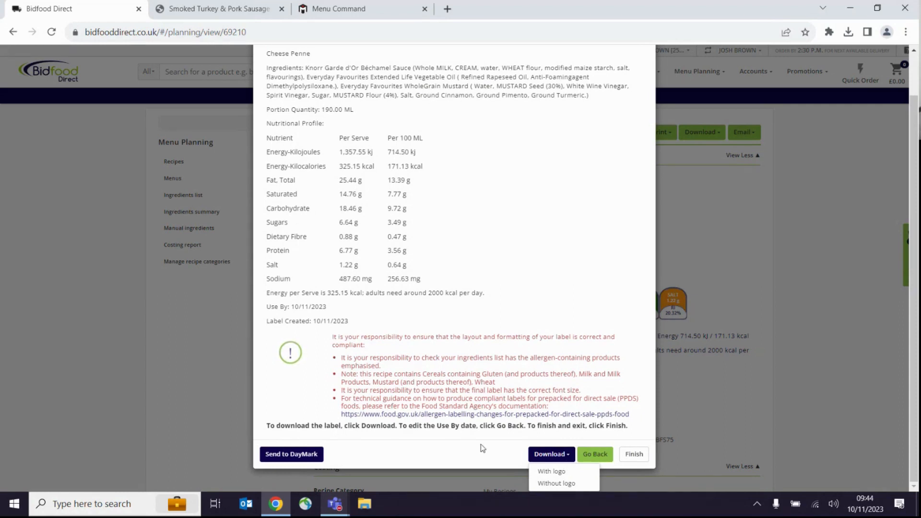
pyautogui.click(450, 462)
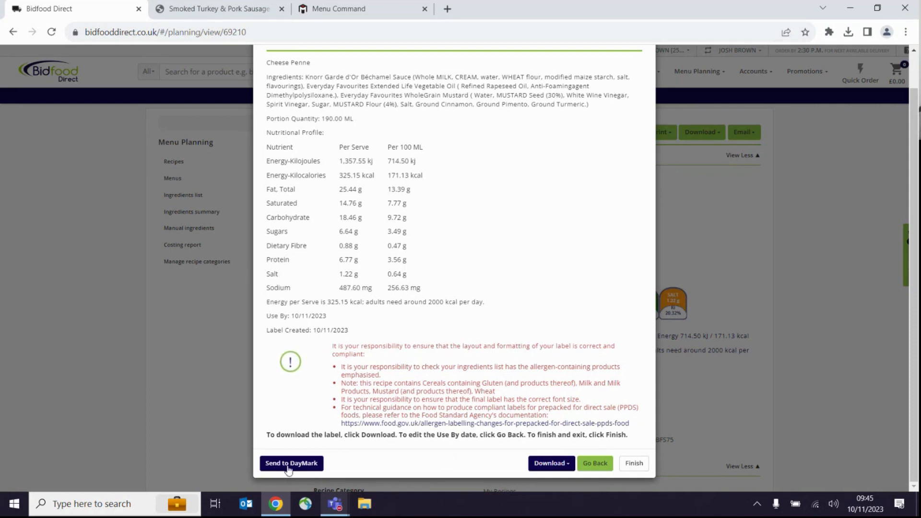
pyautogui.click(315, 466)
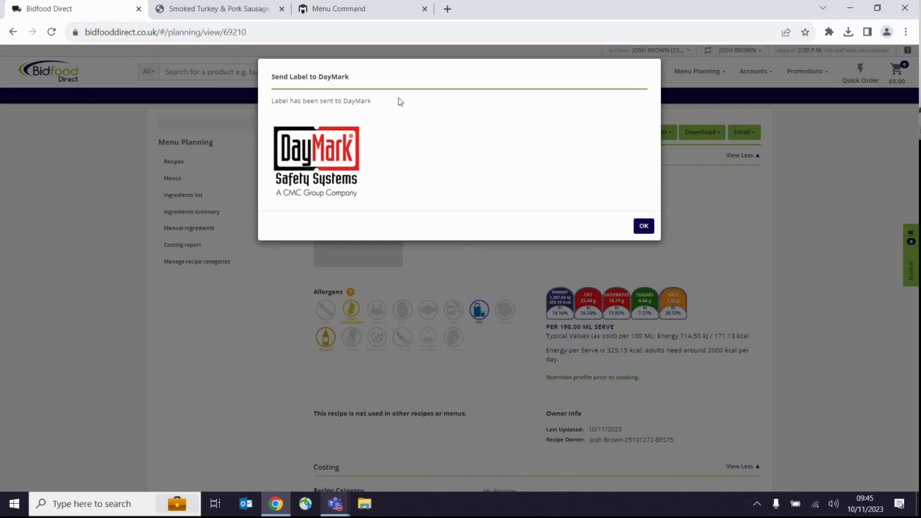
# Switch to Menu Command and view the item and category details of the Smoked Turkey & Pork Sausage Roll.
pyautogui.click(359, 9)
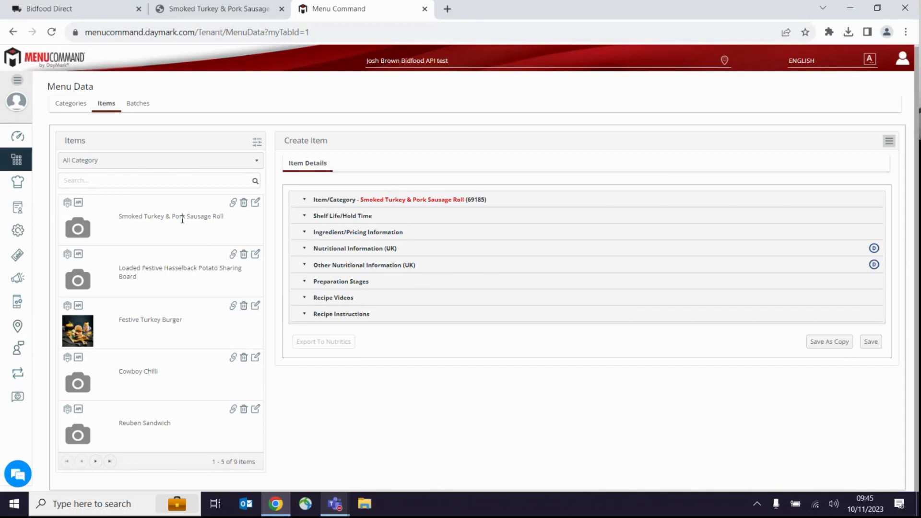
pyautogui.click(526, 201)
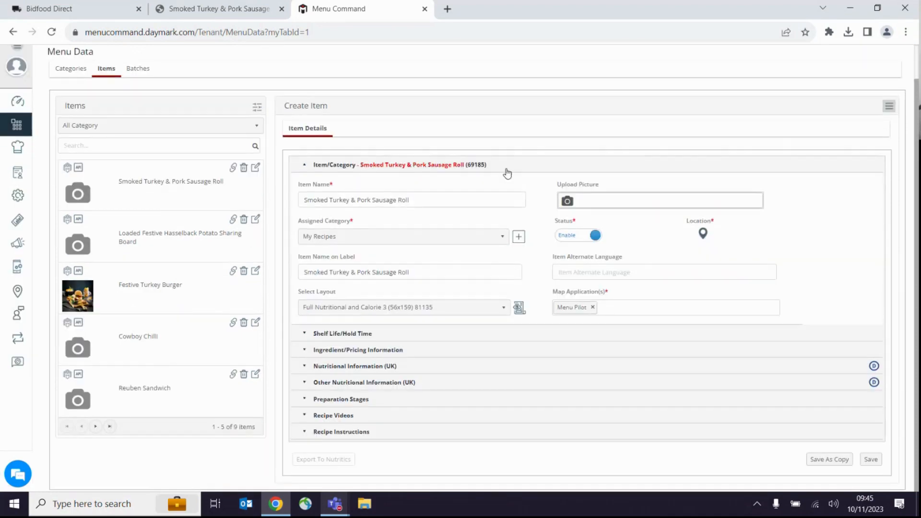
pyautogui.click(502, 165)
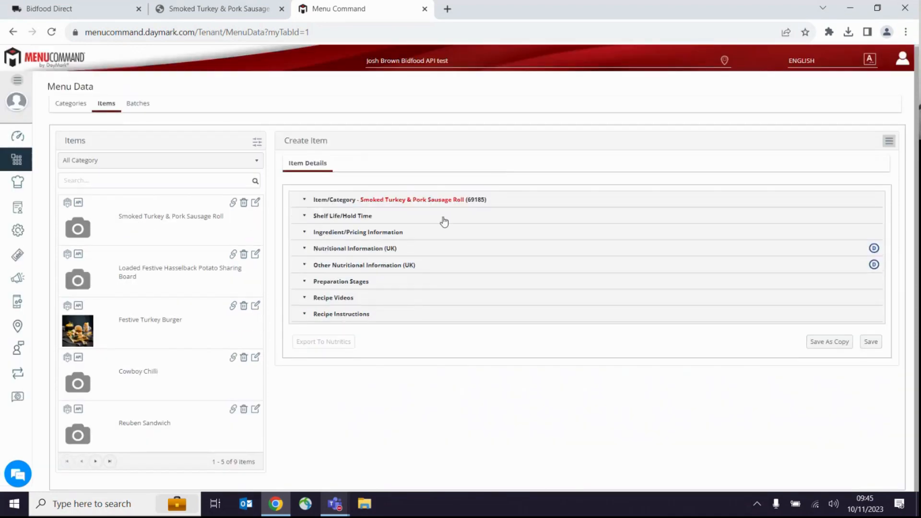
# Bold the bracketed word WHEAT within the puff pastry entry of the Smoked Turkey & Pork Sausage Roll's ingredients.
pyautogui.click(433, 233)
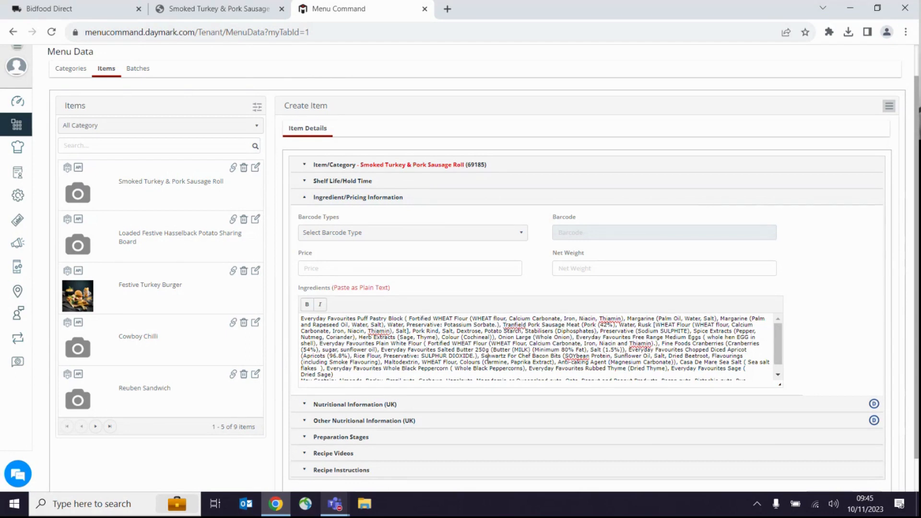
pyautogui.doubleClick(483, 319)
pyautogui.click(307, 304)
pyautogui.click(455, 349)
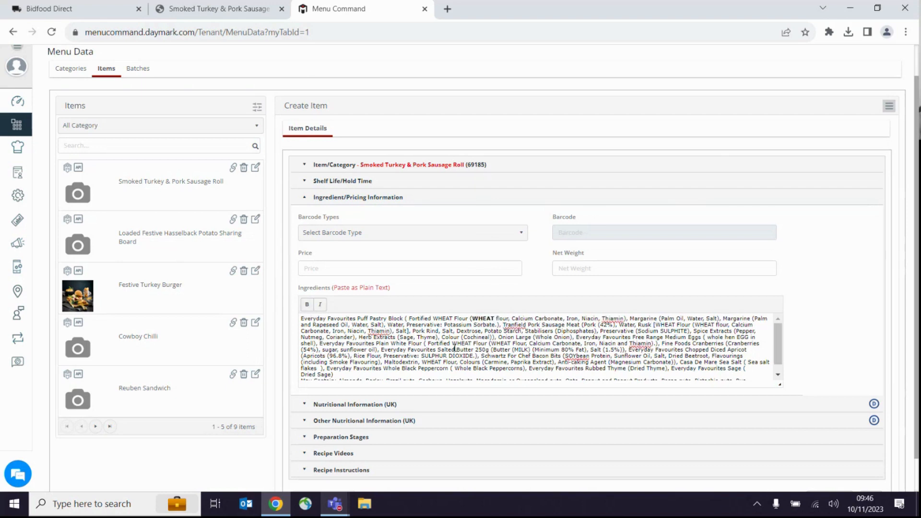
# Examine the sausage roll's UK nutritional information and preview its label in the Full Nutritional and Calorie 3 (56x159) layout.
pyautogui.click(408, 405)
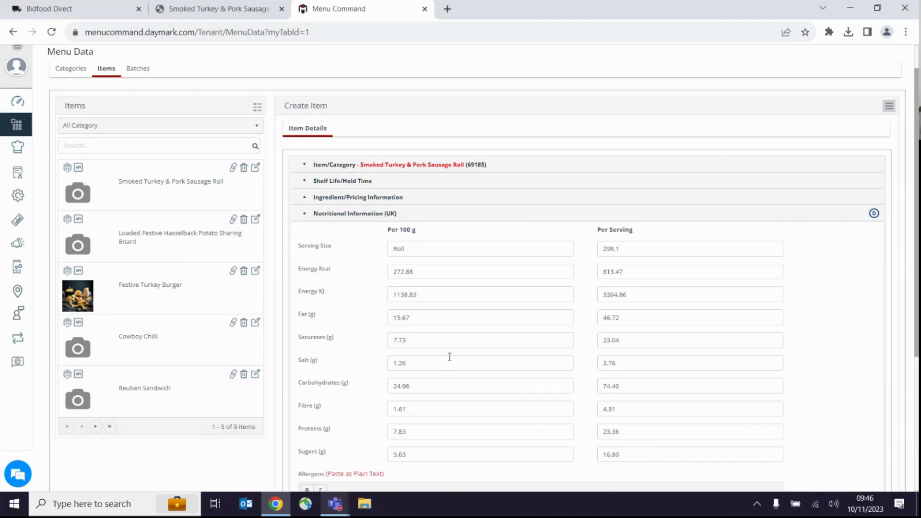
pyautogui.scroll(-1, 583, 316)
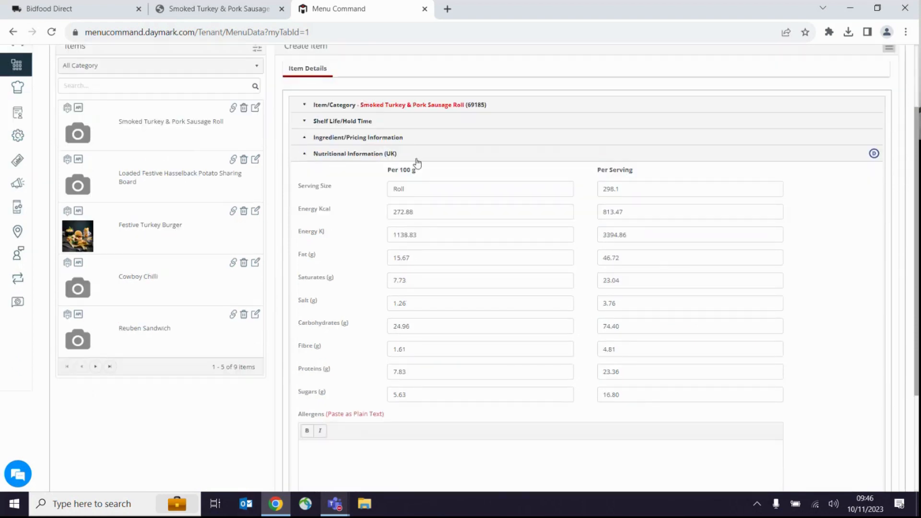
pyautogui.click(376, 154)
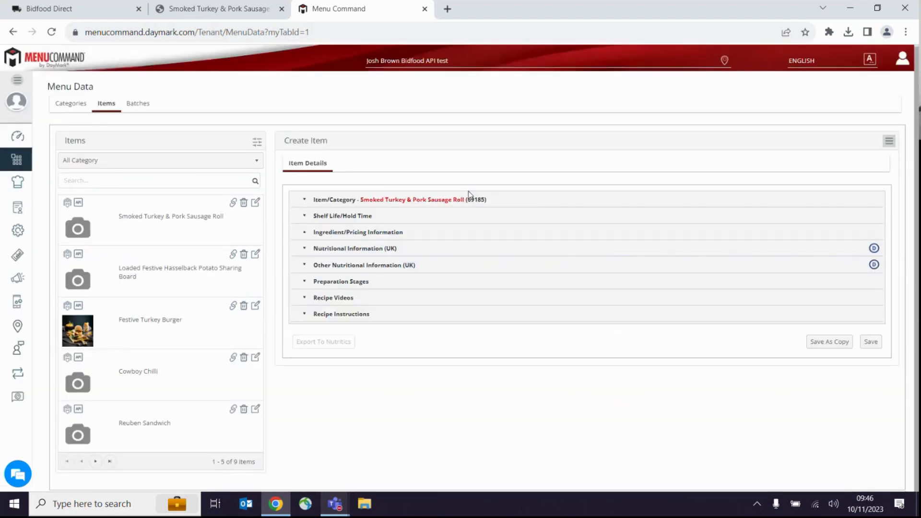
pyautogui.click(469, 197)
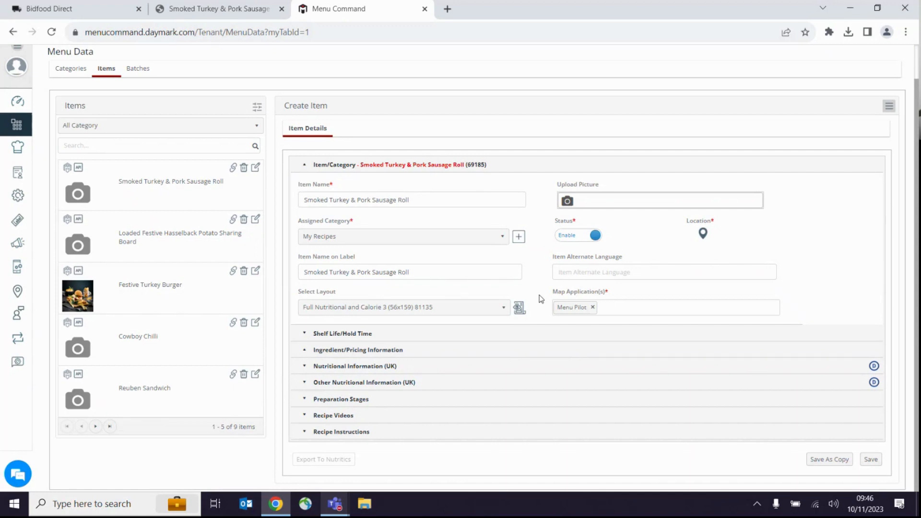
pyautogui.click(520, 308)
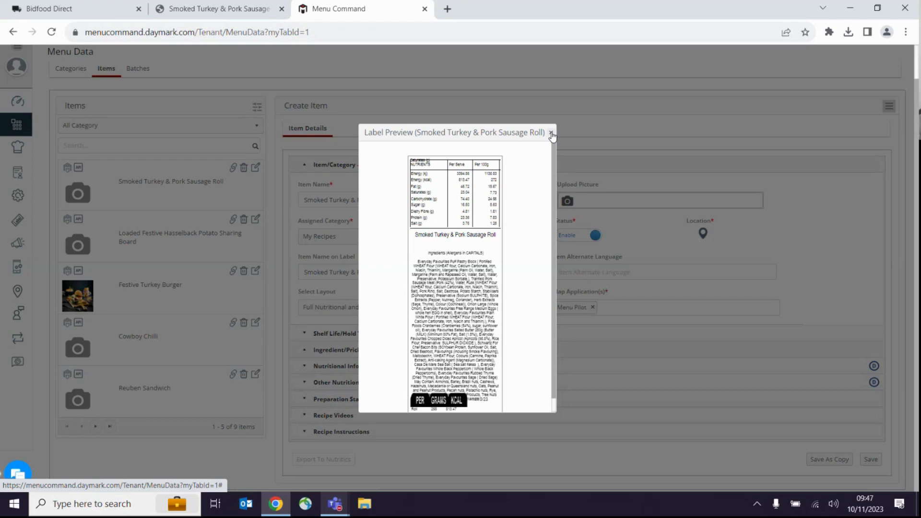
# Return to Bidfood Direct, dismiss the DayMark message and finish the Cheese Penne label.
pyautogui.click(2, 4)
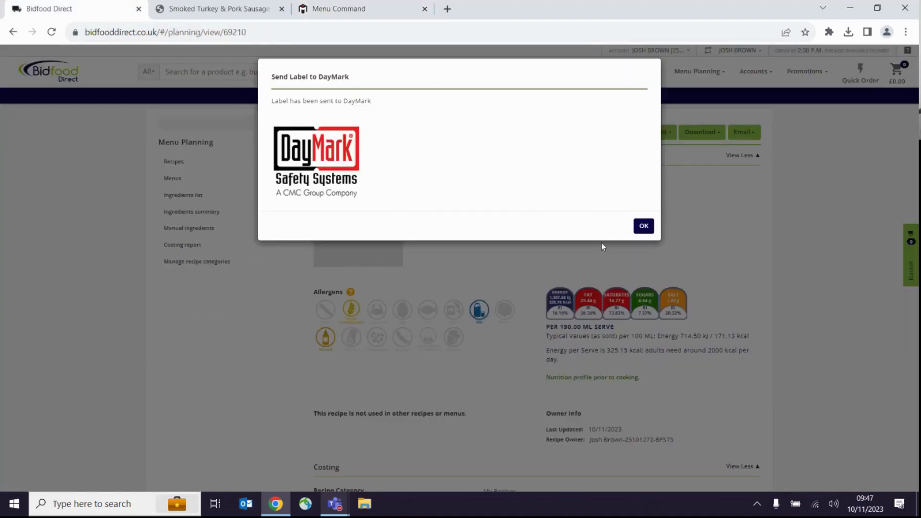
pyautogui.click(643, 226)
pyautogui.scroll(-1, 624, 336)
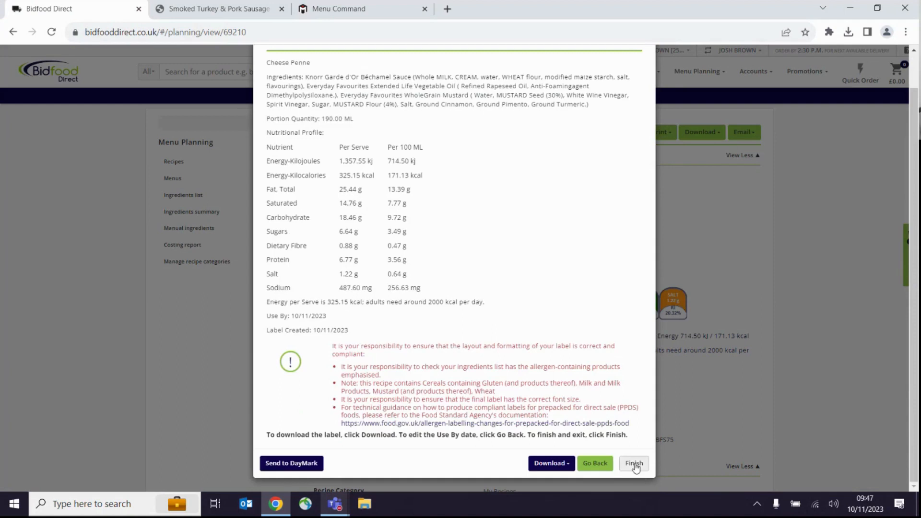
pyautogui.click(634, 463)
# Open the ingredients summary and filter it to only N/A ingredients.
pyautogui.click(173, 162)
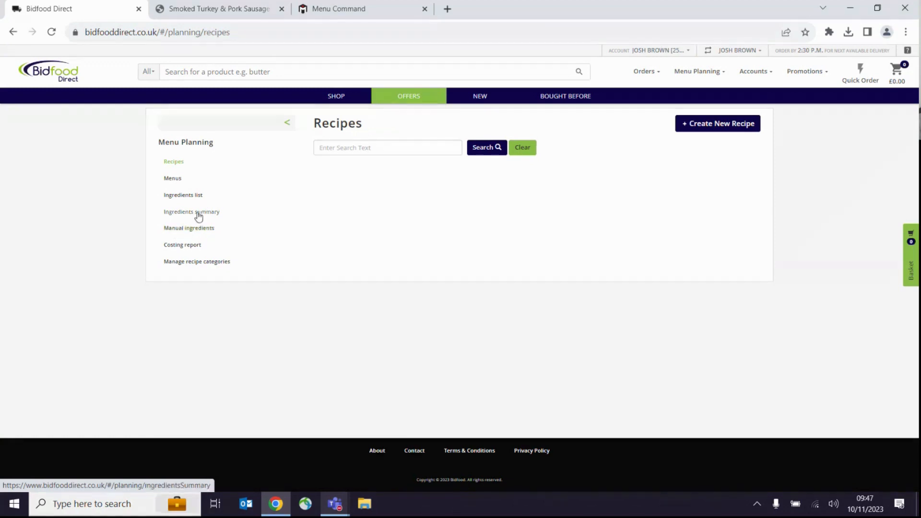
pyautogui.click(197, 214)
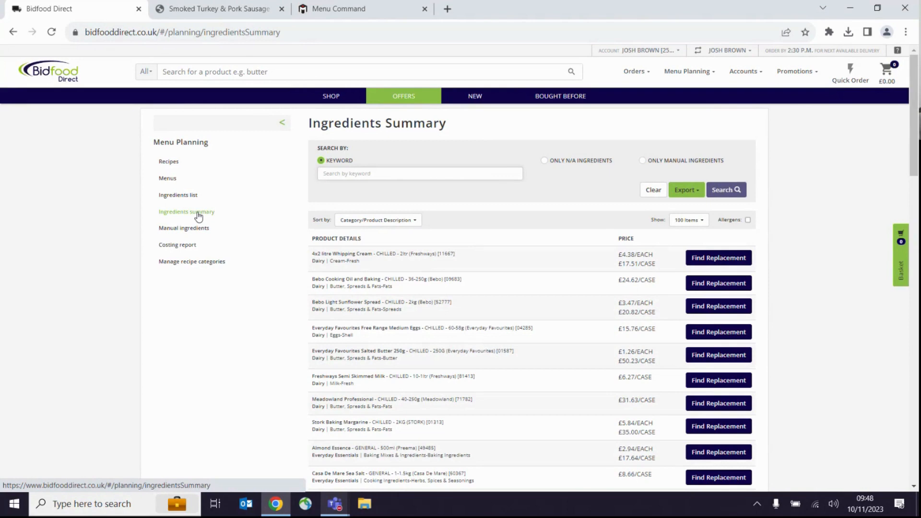
pyautogui.moveTo(915, 125)
pyautogui.mouseDown()
pyautogui.moveTo(917, 268)
pyautogui.moveTo(915, 121)
pyautogui.mouseUp()
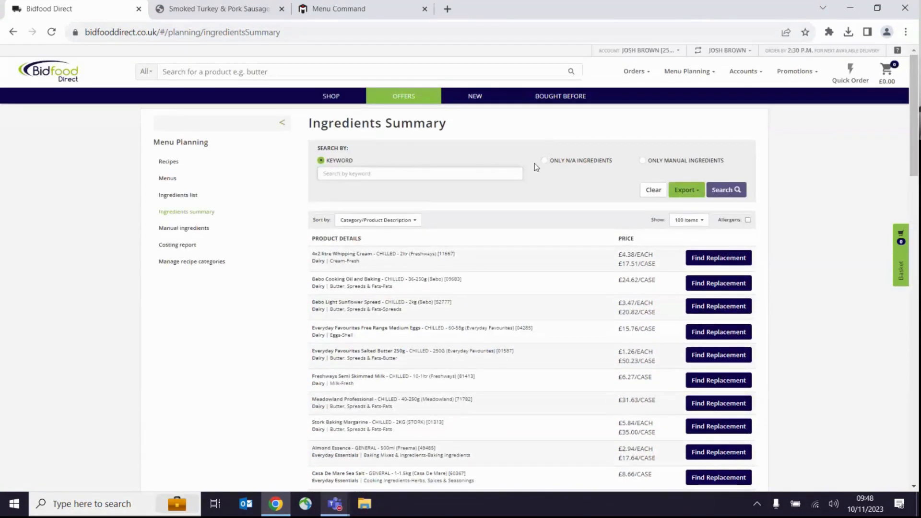
pyautogui.click(560, 162)
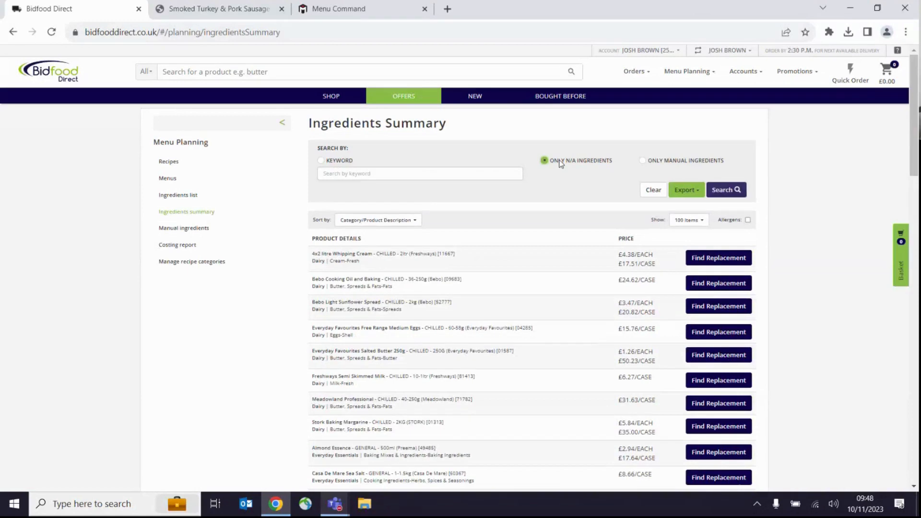
pyautogui.click(729, 189)
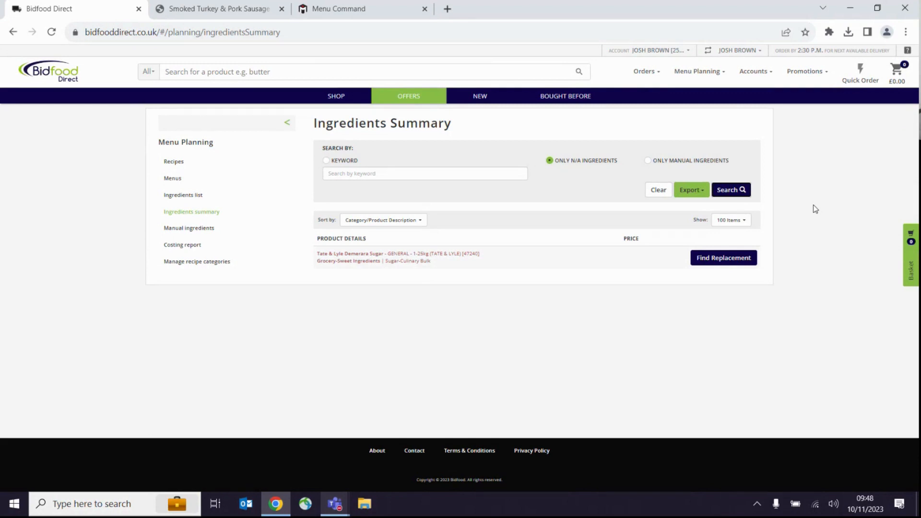
# Start replacing Tate & Lyle Demerara Sugar and select all the recipes that use it.
pyautogui.click(745, 269)
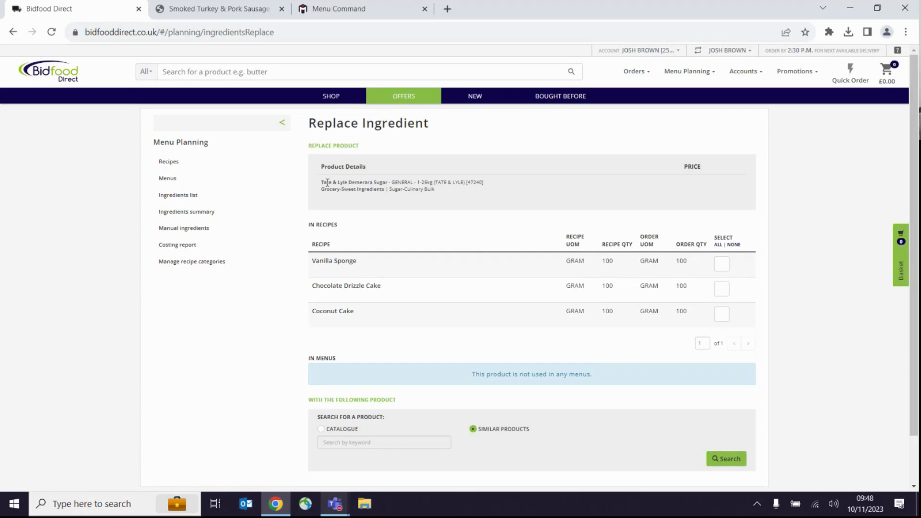
pyautogui.scroll(-2, 560, 240)
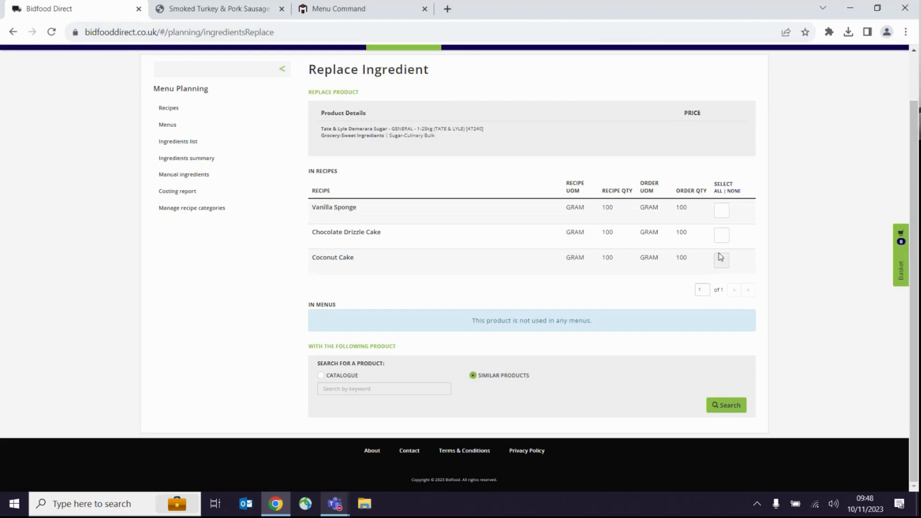
pyautogui.click(718, 191)
# Search the catalogue for "brown sugar" as the replacement product.
pyautogui.click(321, 376)
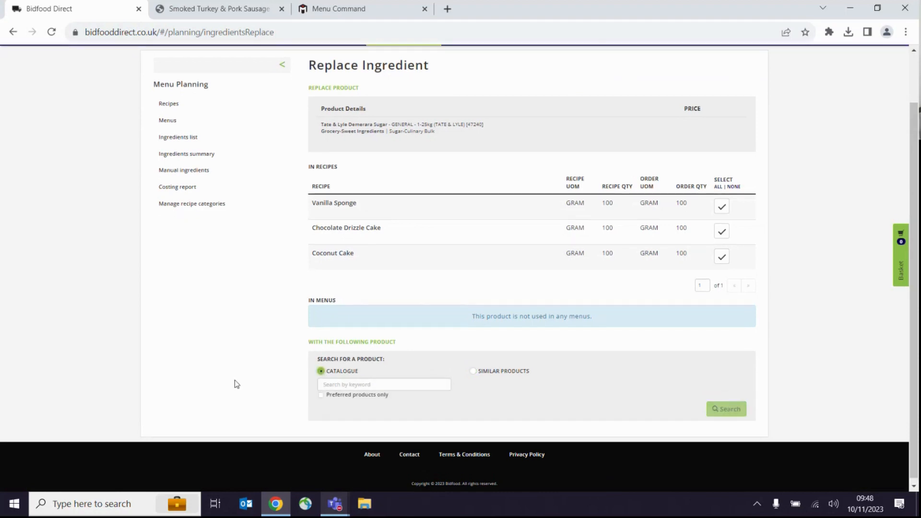
pyautogui.click(341, 383)
pyautogui.write('brown sugar')
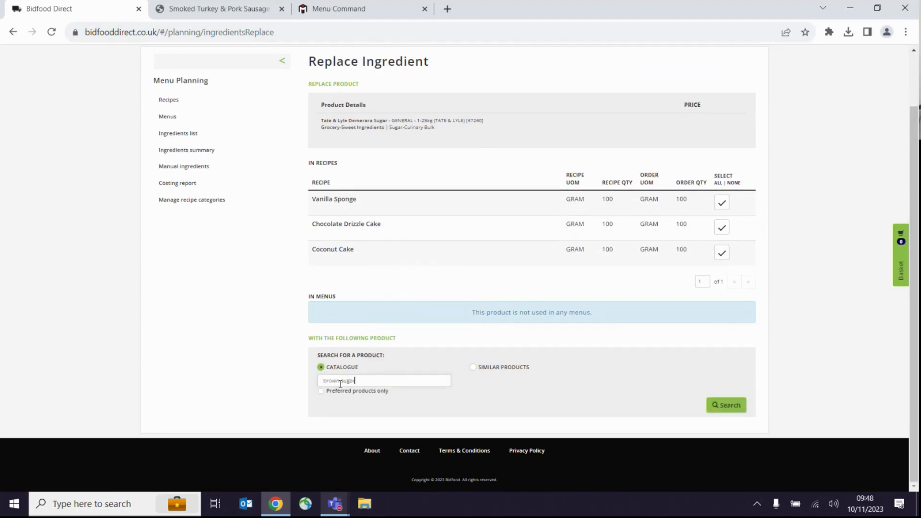
pyautogui.press('Return')
pyautogui.scroll(-4, 468, 375)
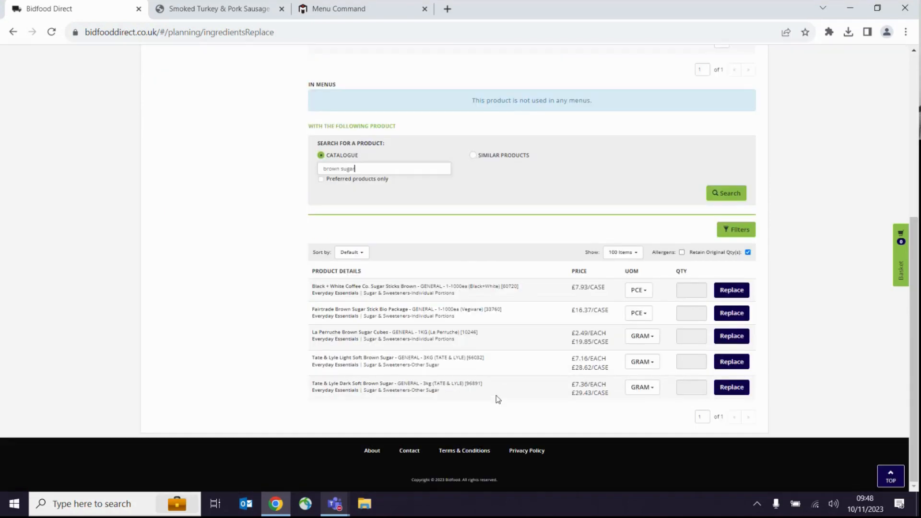
# Replace the sugar with Tate & Lyle Light Soft Brown Sugar 3KG, reviewing and accepting the allergen updates.
pyautogui.click(742, 366)
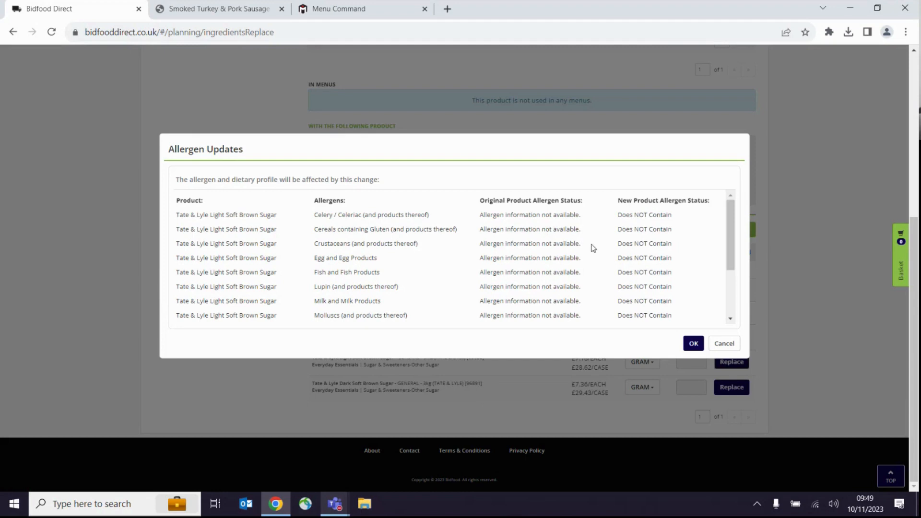
pyautogui.scroll(-5, 593, 248)
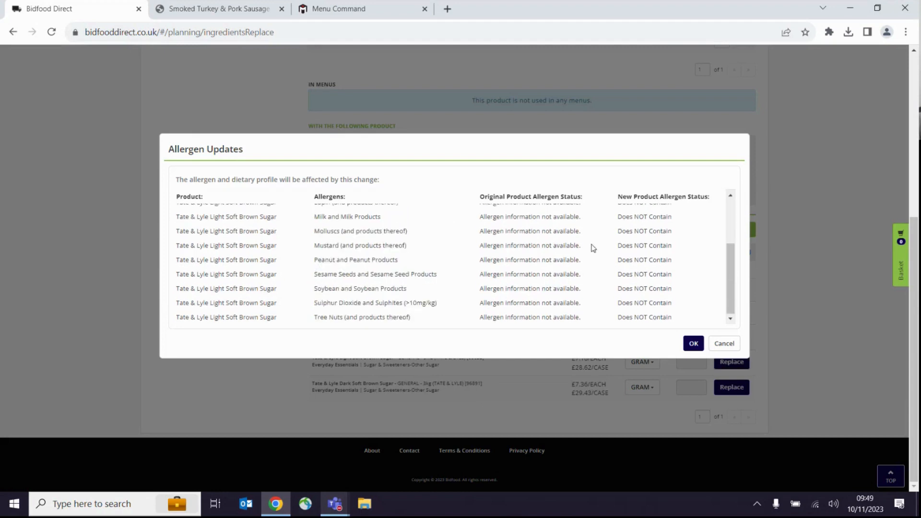
pyautogui.click(693, 343)
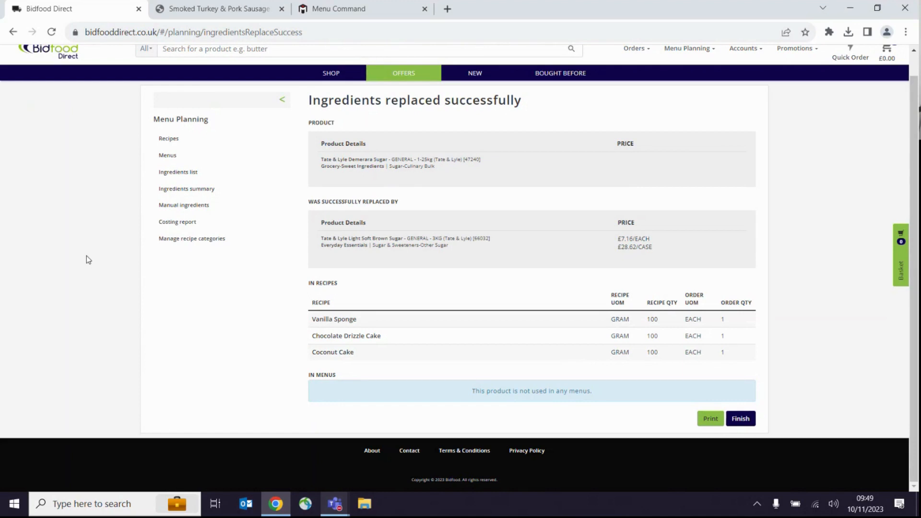
pyautogui.scroll(1, 86, 260)
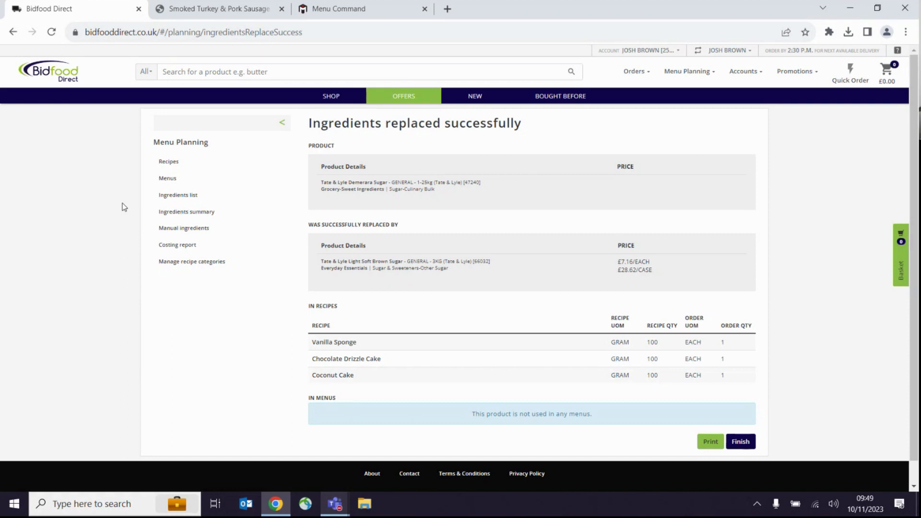
# Open the manual ingredient Aerosol Cream for editing and view its cost and ingredient details.
pyautogui.click(205, 231)
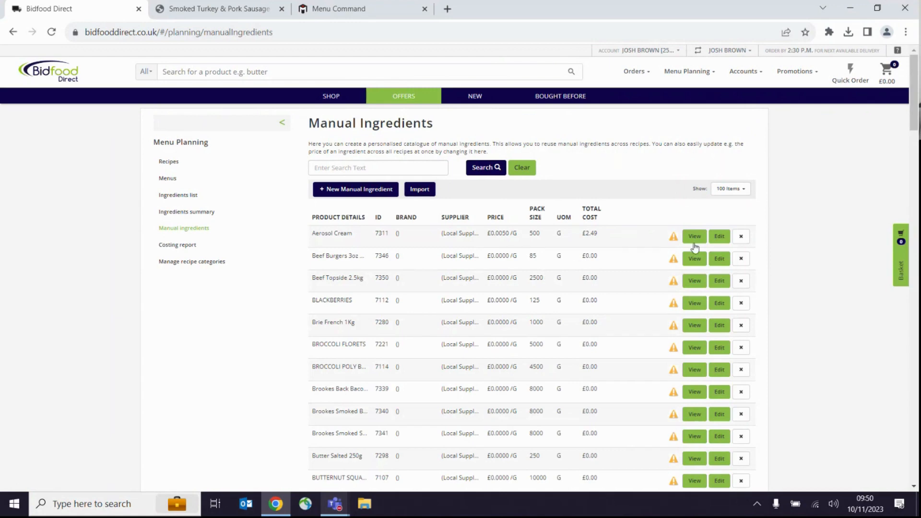
pyautogui.click(715, 238)
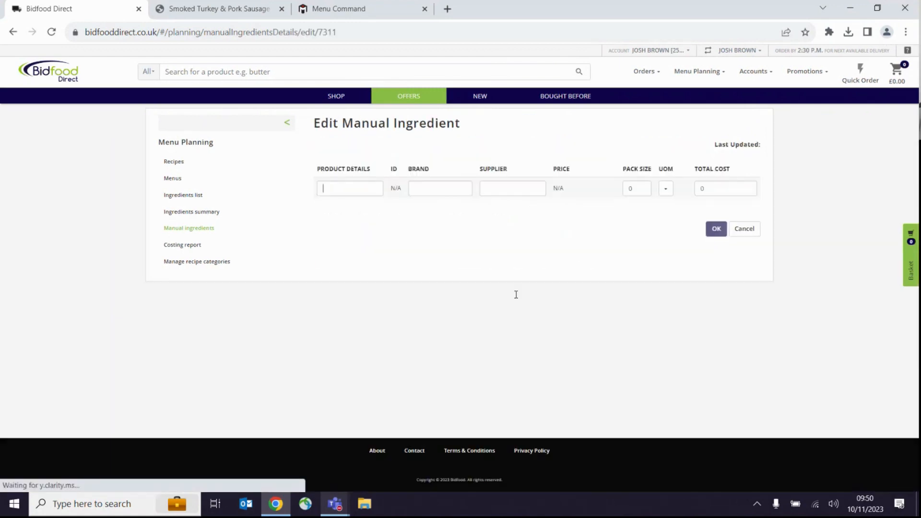
pyautogui.scroll(-1, 49, 284)
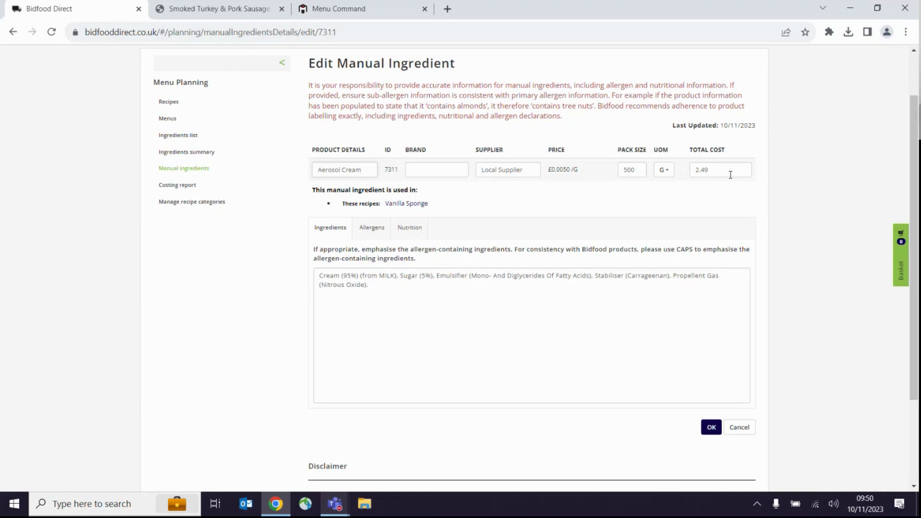
# Review the Aerosol Cream's ingredient text and its full list of allergen declarations.
pyautogui.click(383, 295)
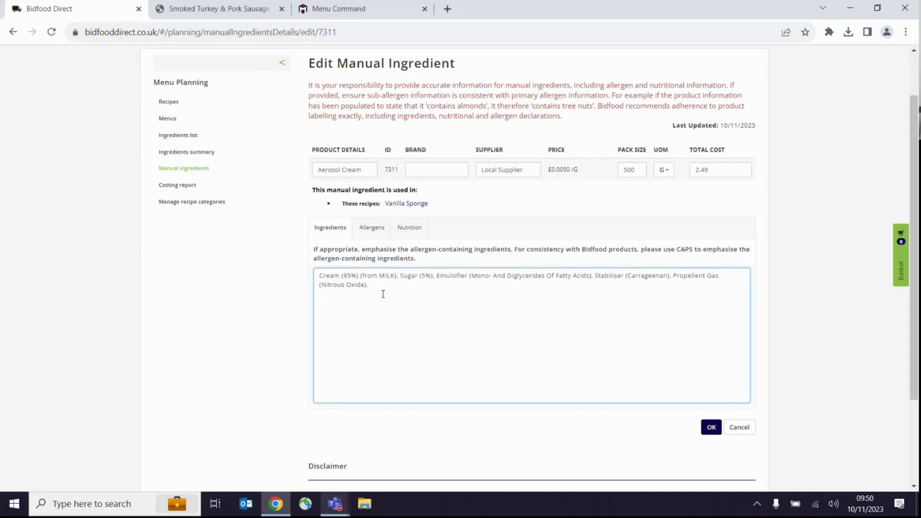
pyautogui.click(381, 237)
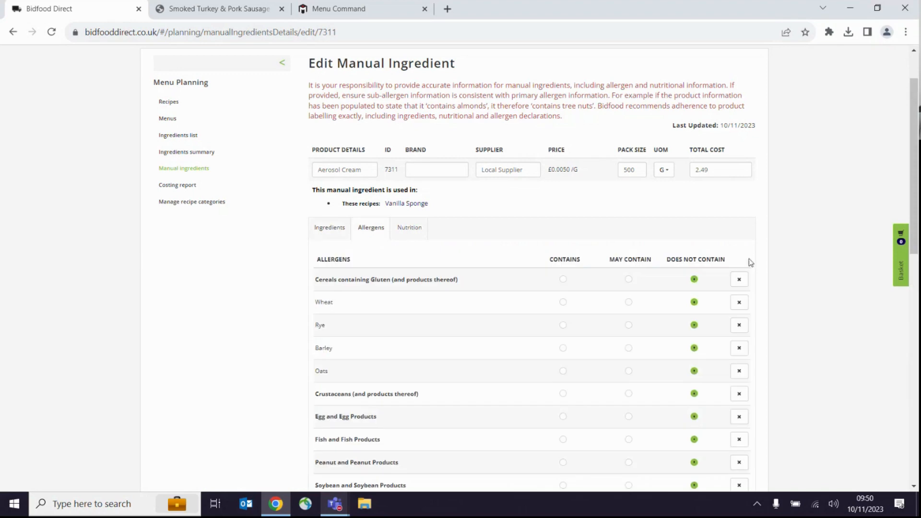
pyautogui.moveTo(915, 156); pyautogui.dragTo(904, 212)
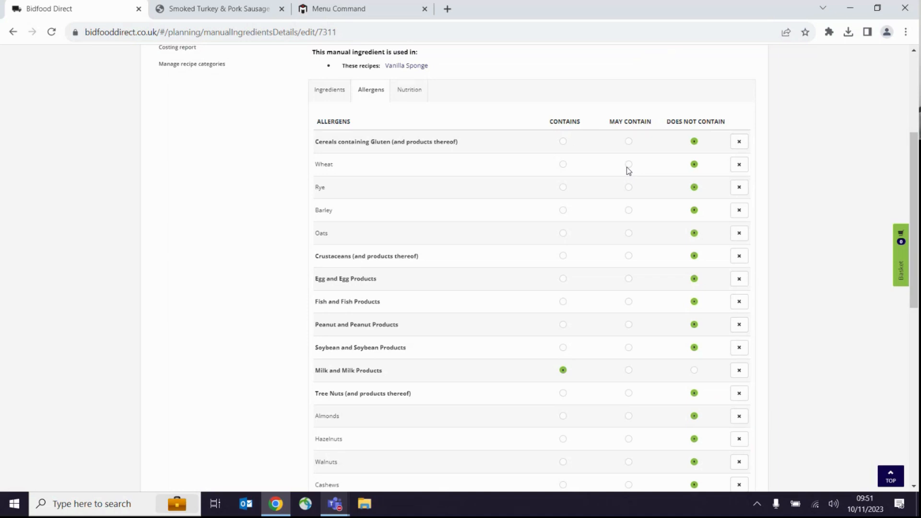
pyautogui.click(694, 165)
pyautogui.scroll(-3, 651, 206)
pyautogui.scroll(-6, 647, 207)
pyautogui.scroll(15, 647, 207)
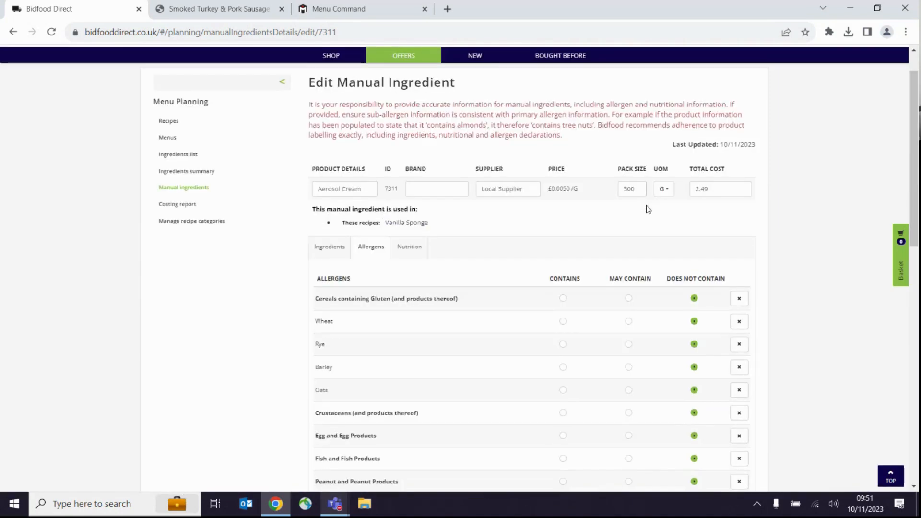
# Check the Aerosol Cream's nutritional values, save the manual ingredient and confirm the change.
pyautogui.click(421, 257)
pyautogui.scroll(-3, 857, 240)
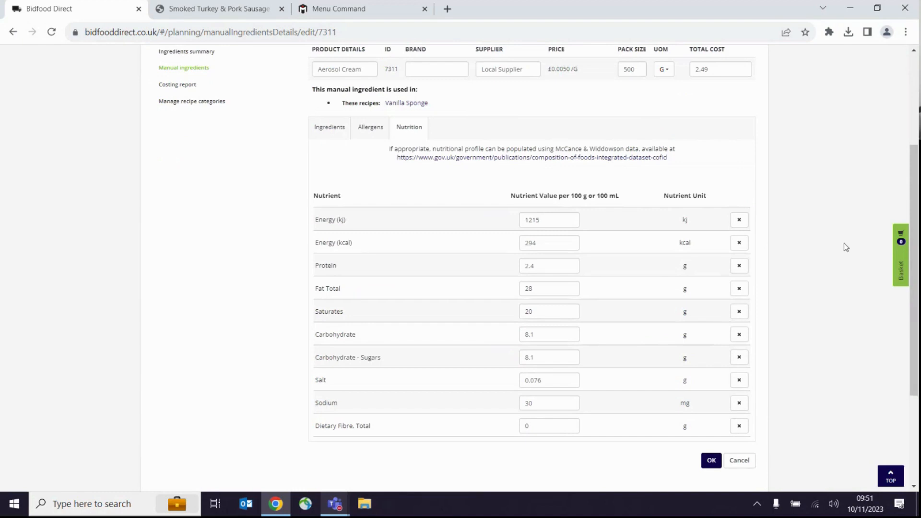
pyautogui.click(711, 462)
pyautogui.click(472, 183)
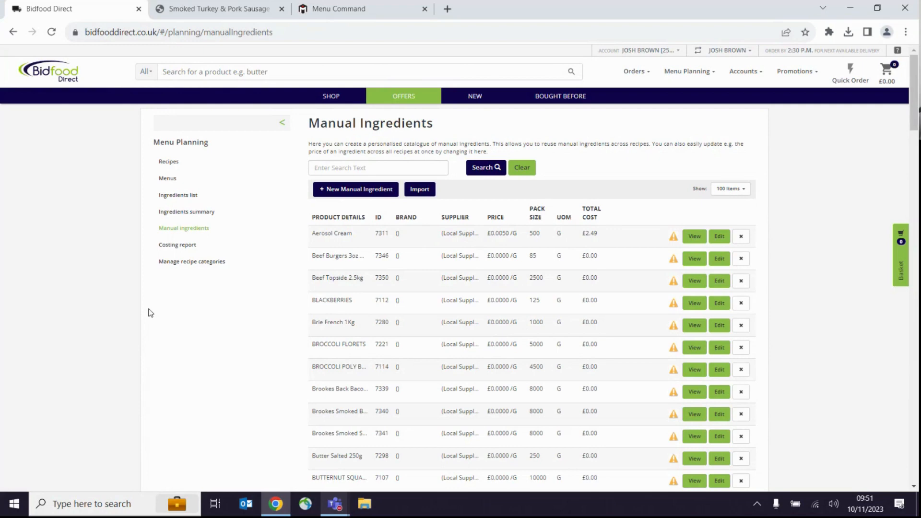
# Open the Vanilla Sponge recipe from My Recipes for editing.
pyautogui.click(169, 163)
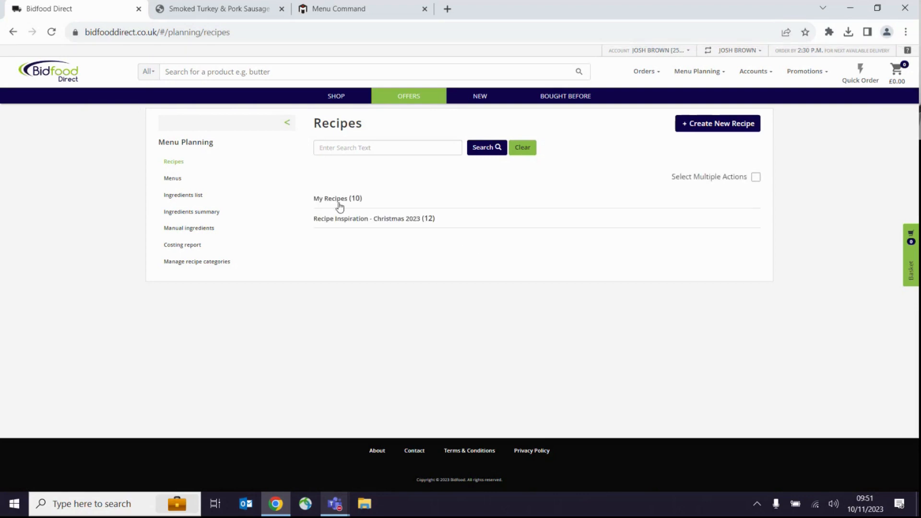
pyautogui.click(339, 204)
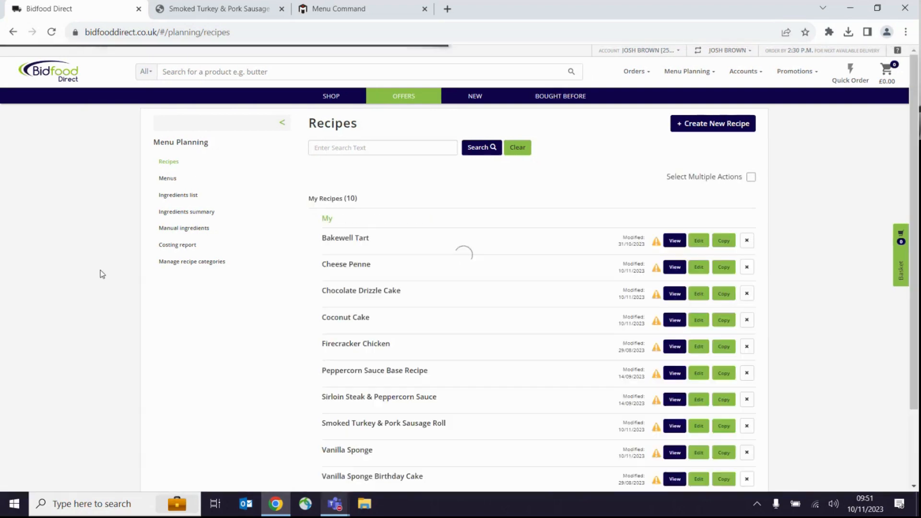
pyautogui.scroll(-1, 101, 274)
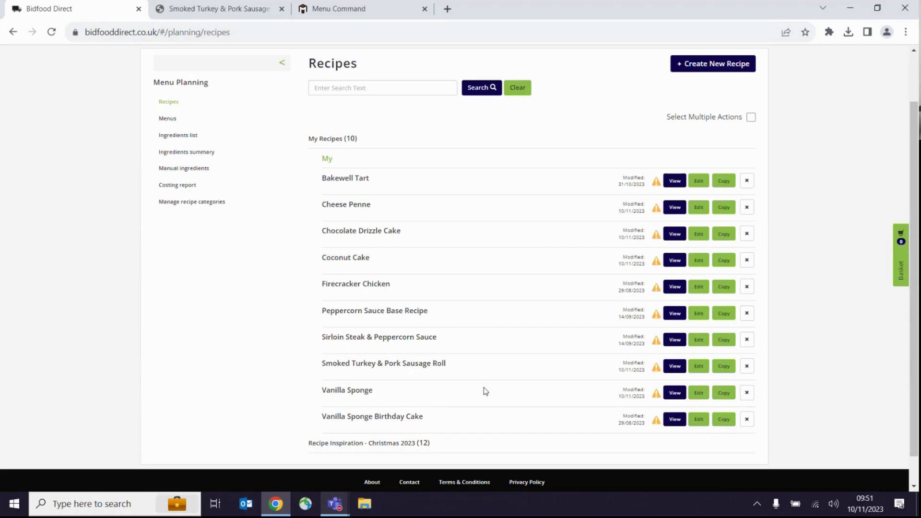
pyautogui.click(699, 393)
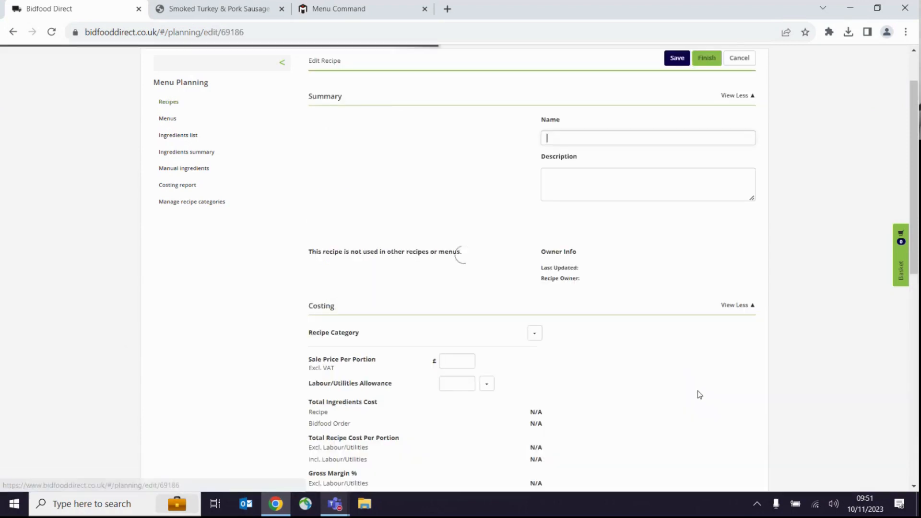
# Start adding ingredients to Vanilla Sponge, accept the allergen and dietary profile notice, and list the manual ingredients.
pyautogui.scroll(-5, 810, 307)
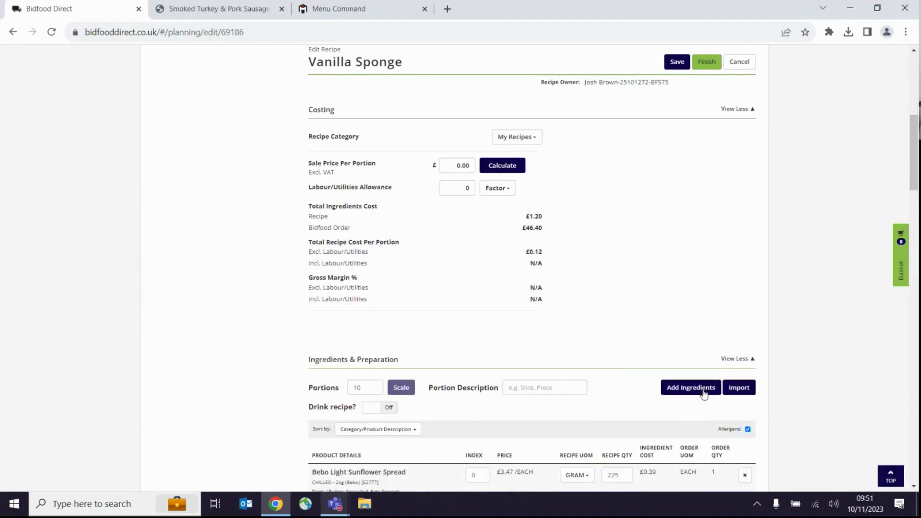
pyautogui.click(704, 393)
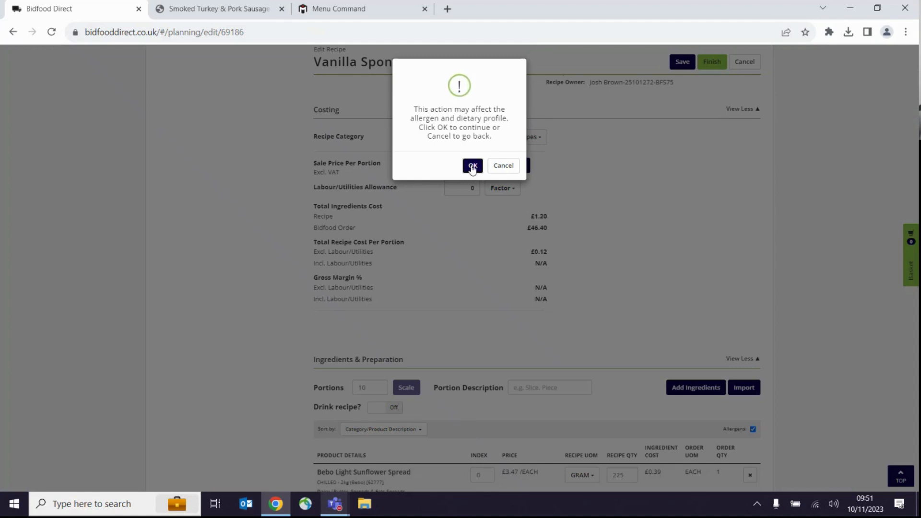
pyautogui.click(473, 166)
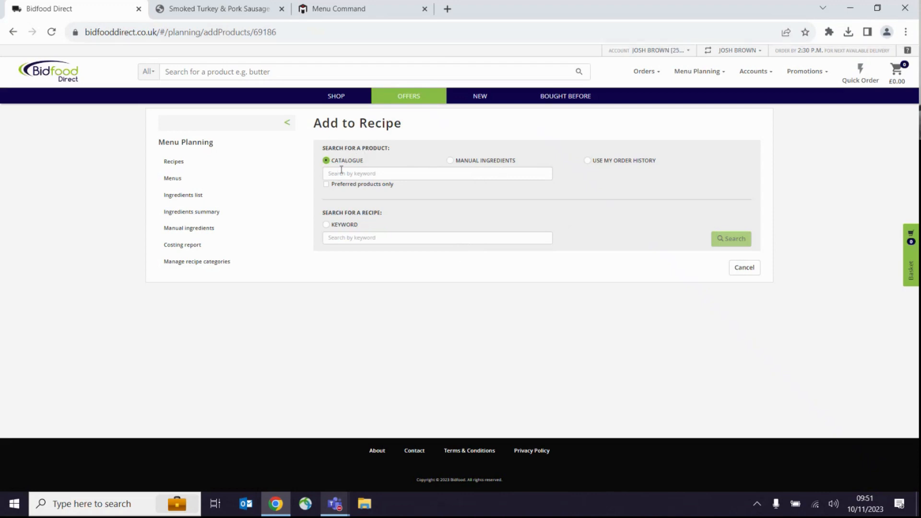
pyautogui.click(496, 164)
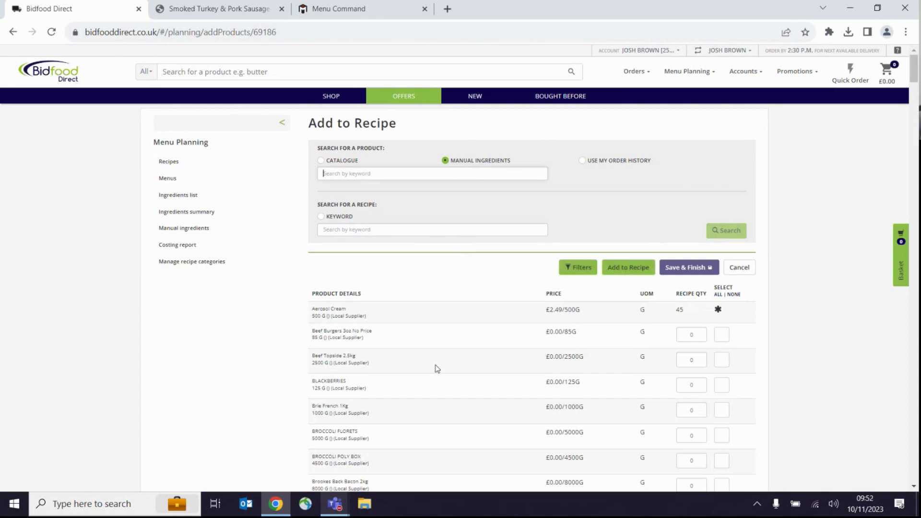
# Check how Aerosol Cream is marked in the list of manual ingredients available for the recipe.
pyautogui.click(699, 336)
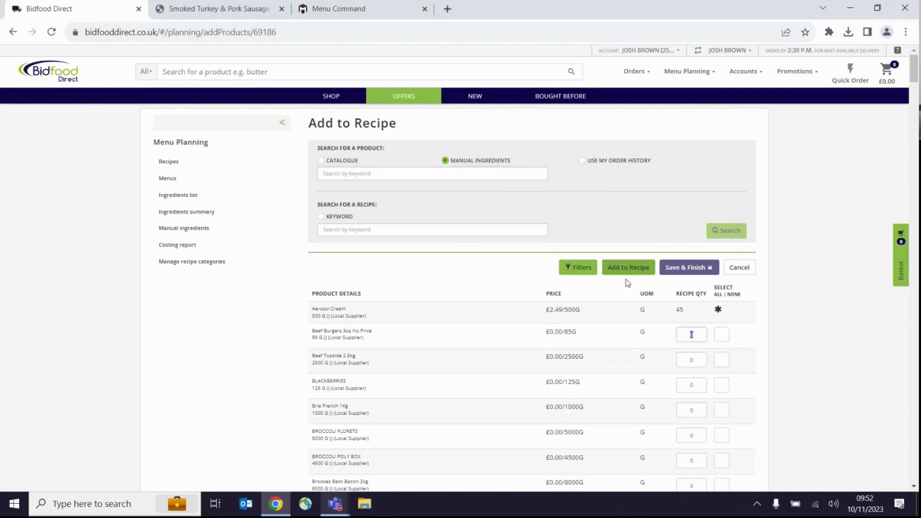
pyautogui.click(730, 315)
pyautogui.moveTo(722, 311)
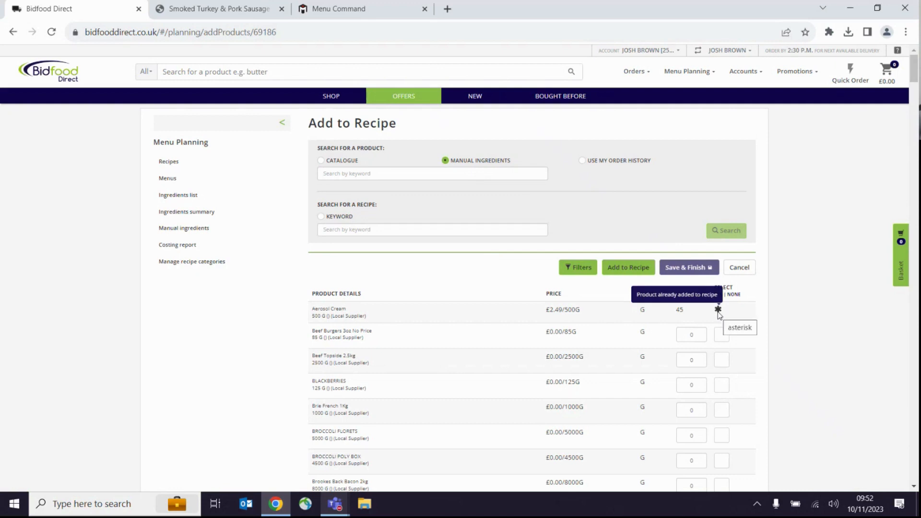
# Leave ingredient selection without adding anything and review the ingredients and allergens in the Vanilla Sponge recipe summary.
pyautogui.click(740, 268)
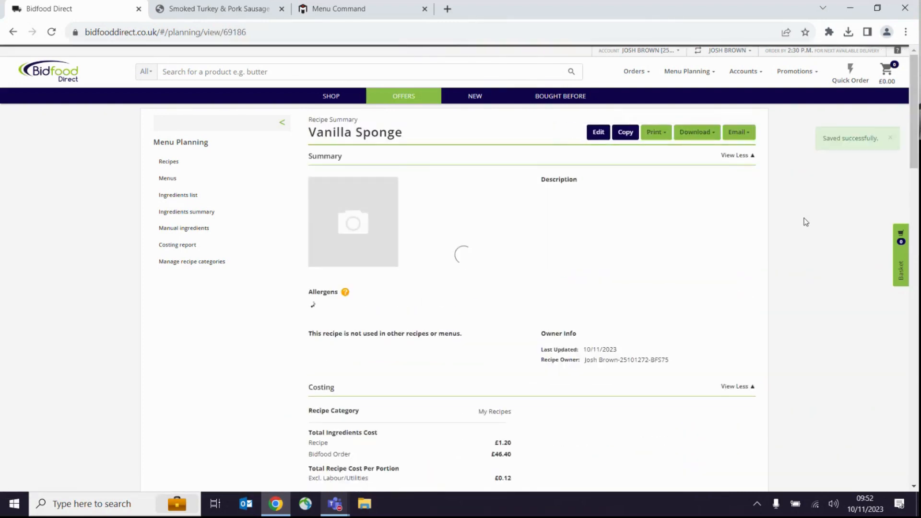
pyautogui.scroll(-10, 806, 222)
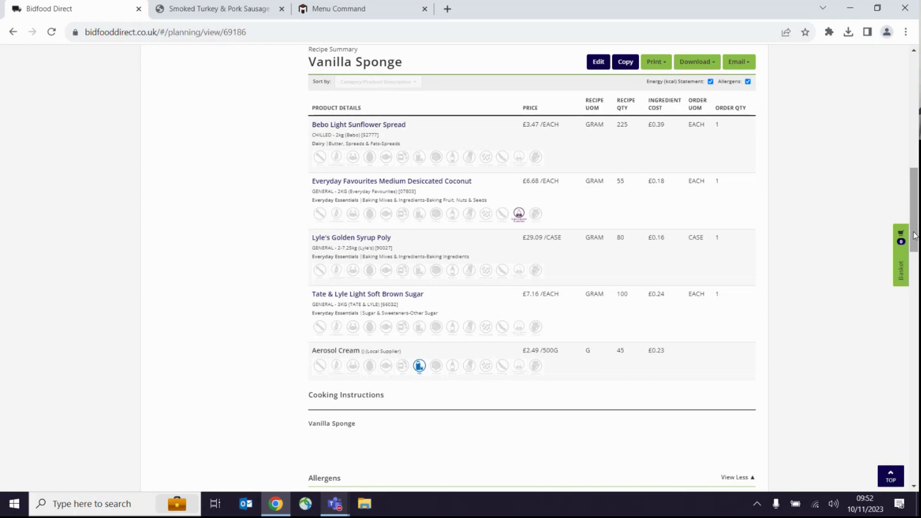
pyautogui.moveTo(914, 231); pyautogui.dragTo(913, 118)
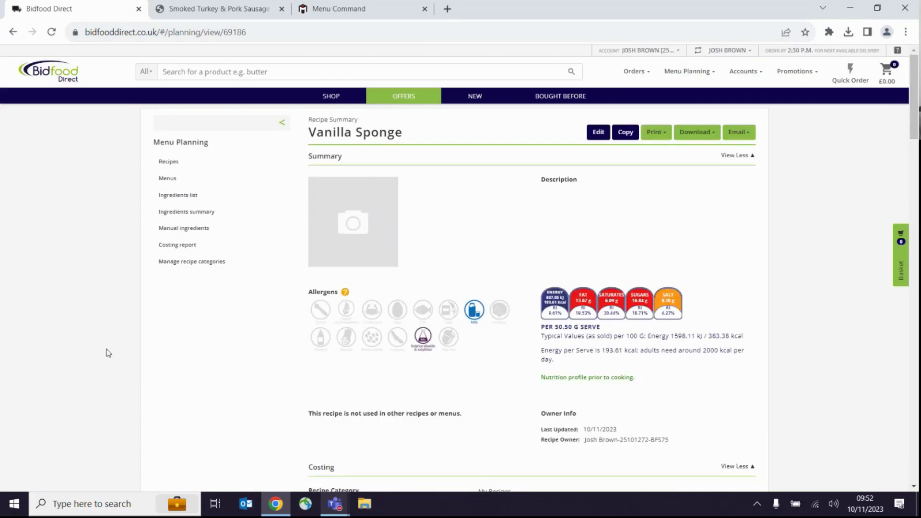
# Run the costing report for recipes in all categories and examine the portions, sale prices, margins and costs per portion.
pyautogui.click(195, 246)
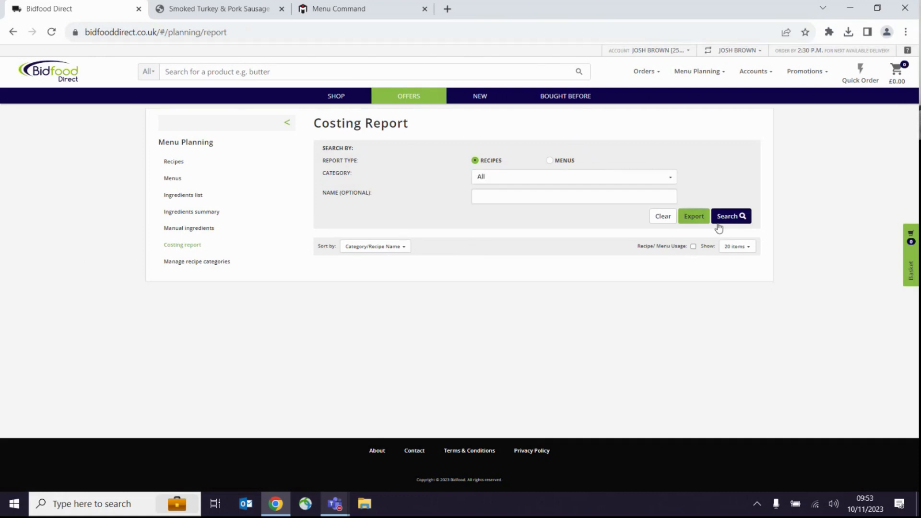
pyautogui.click(741, 217)
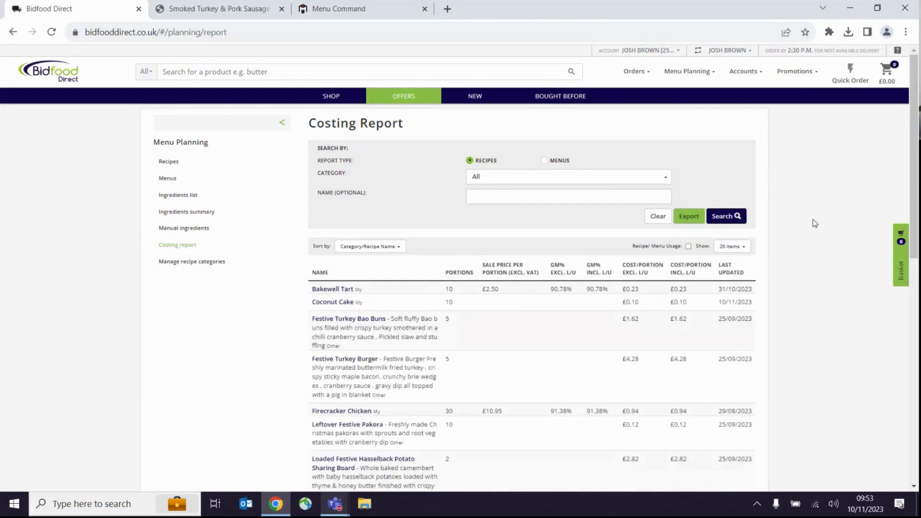
pyautogui.scroll(-1, 815, 223)
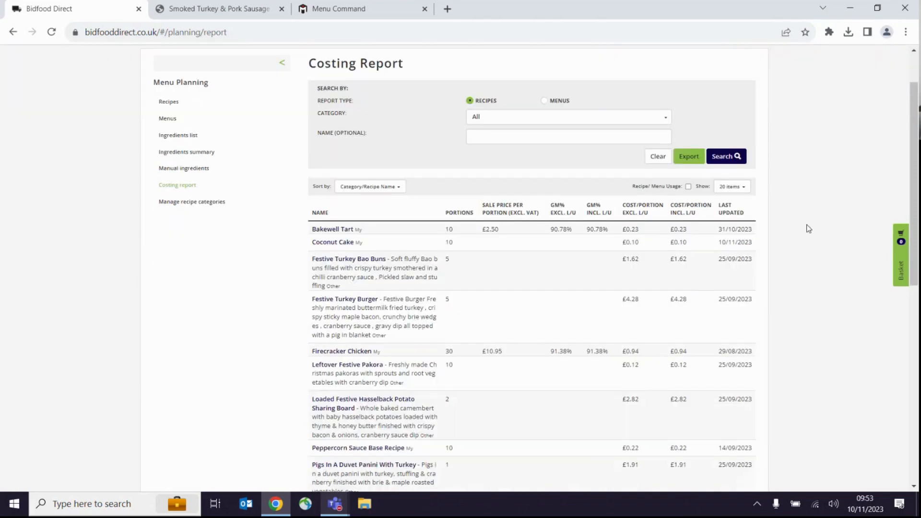
pyautogui.moveTo(915, 178); pyautogui.dragTo(914, 196)
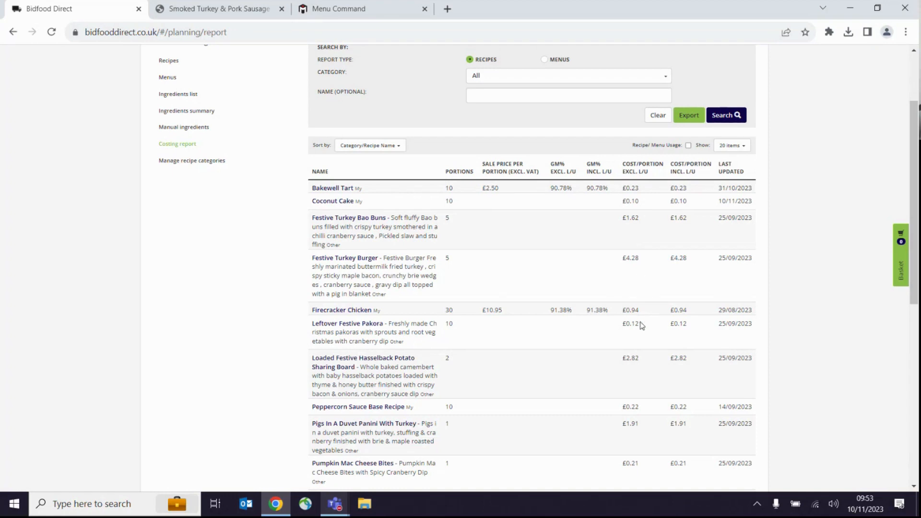
pyautogui.scroll(-1, 646, 348)
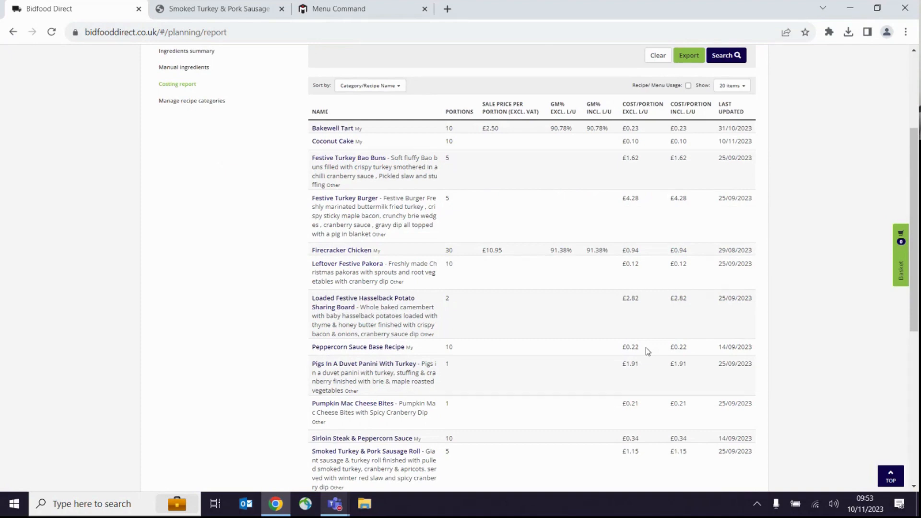
pyautogui.scroll(-5, 646, 351)
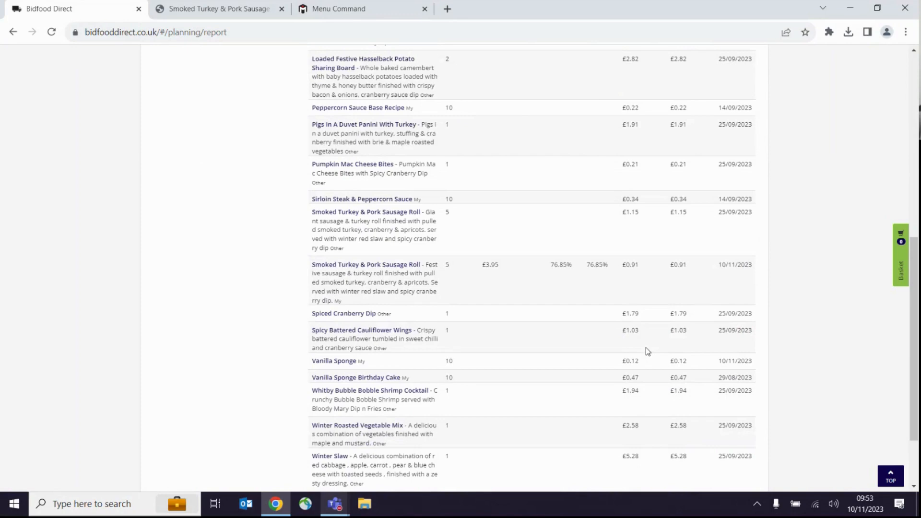
pyautogui.scroll(4, 574, 291)
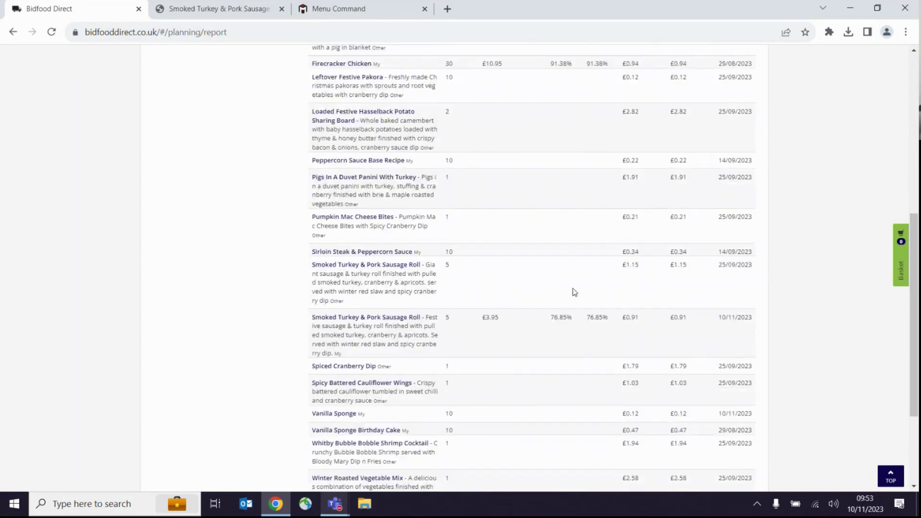
pyautogui.scroll(5, 574, 291)
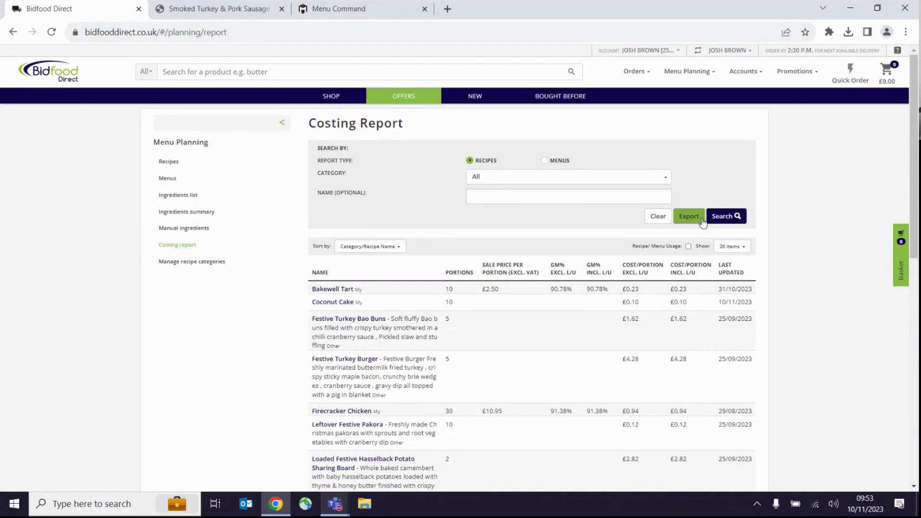
# Return to the recipes overview, look through the My Recipes list and collapse it again.
pyautogui.click(168, 161)
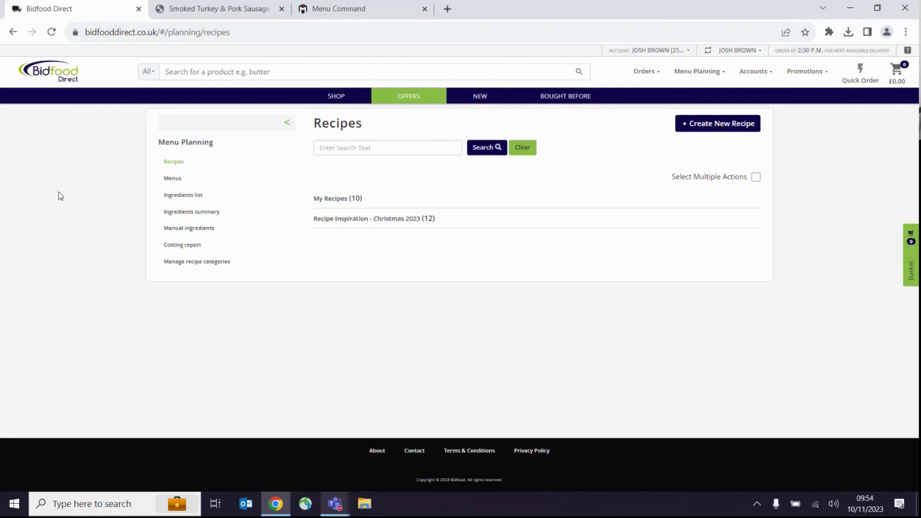
pyautogui.click(337, 199)
pyautogui.scroll(-1, 44, 231)
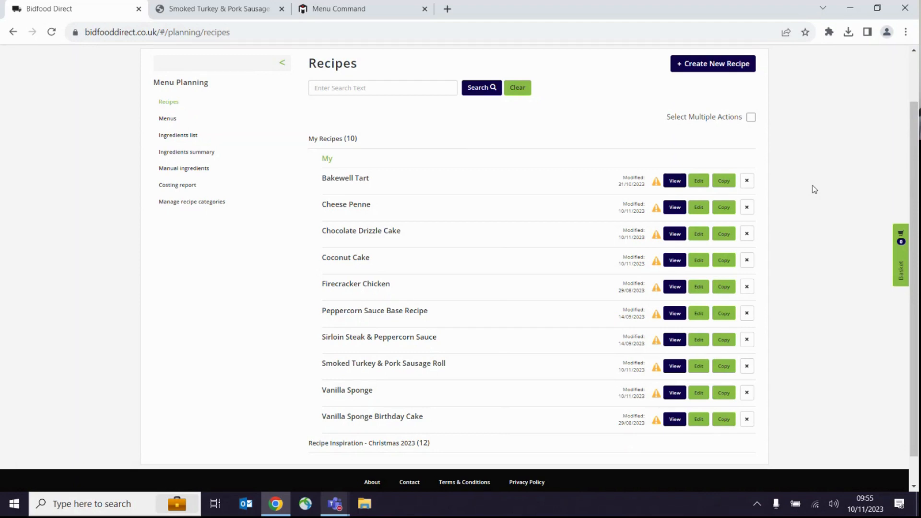
pyautogui.click(341, 144)
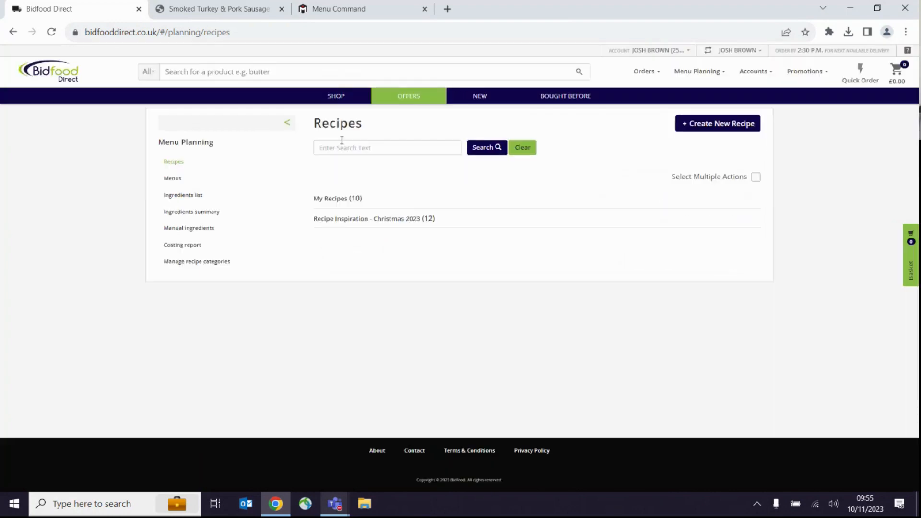
pyautogui.click(335, 504)
pyautogui.click(477, 445)
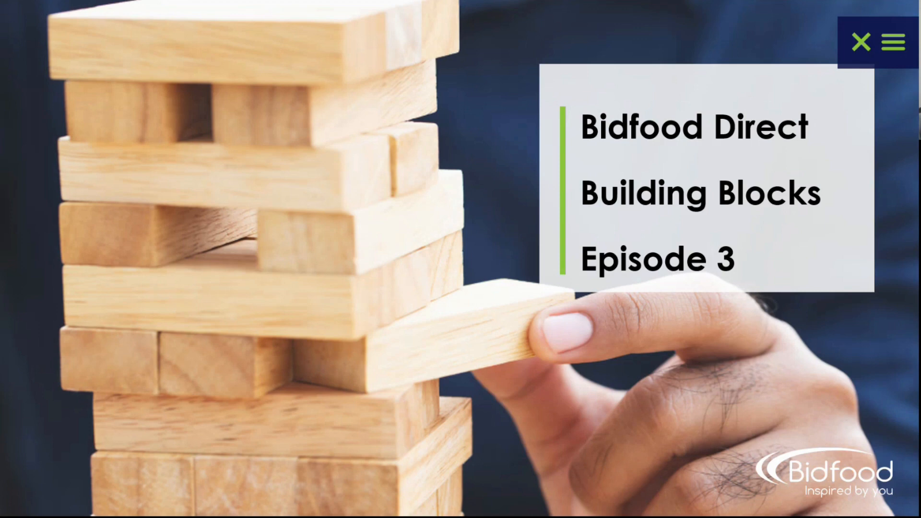
pyautogui.press('Right')
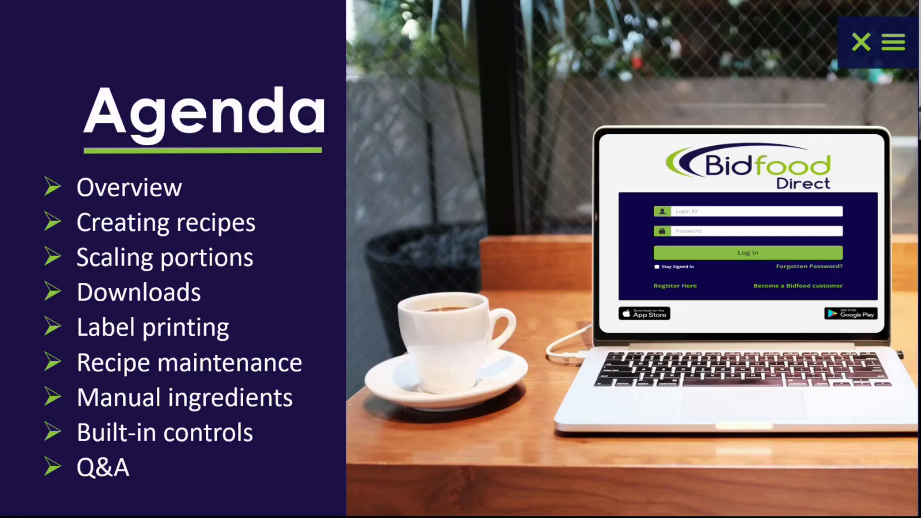